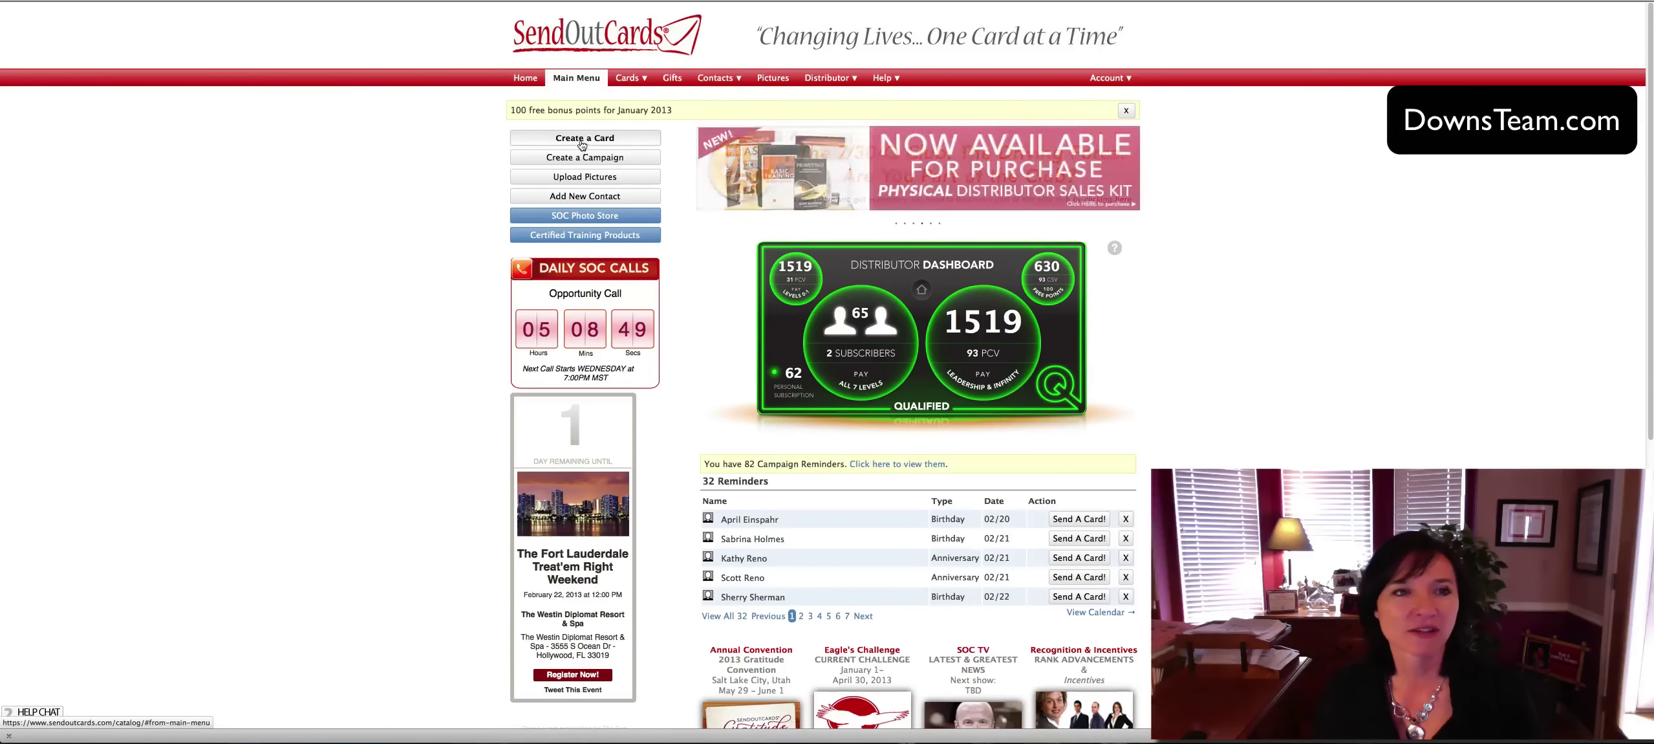
# Start a new card and preview the colourful Happy Birthday card's cover and inside
pyautogui.click(587, 139)
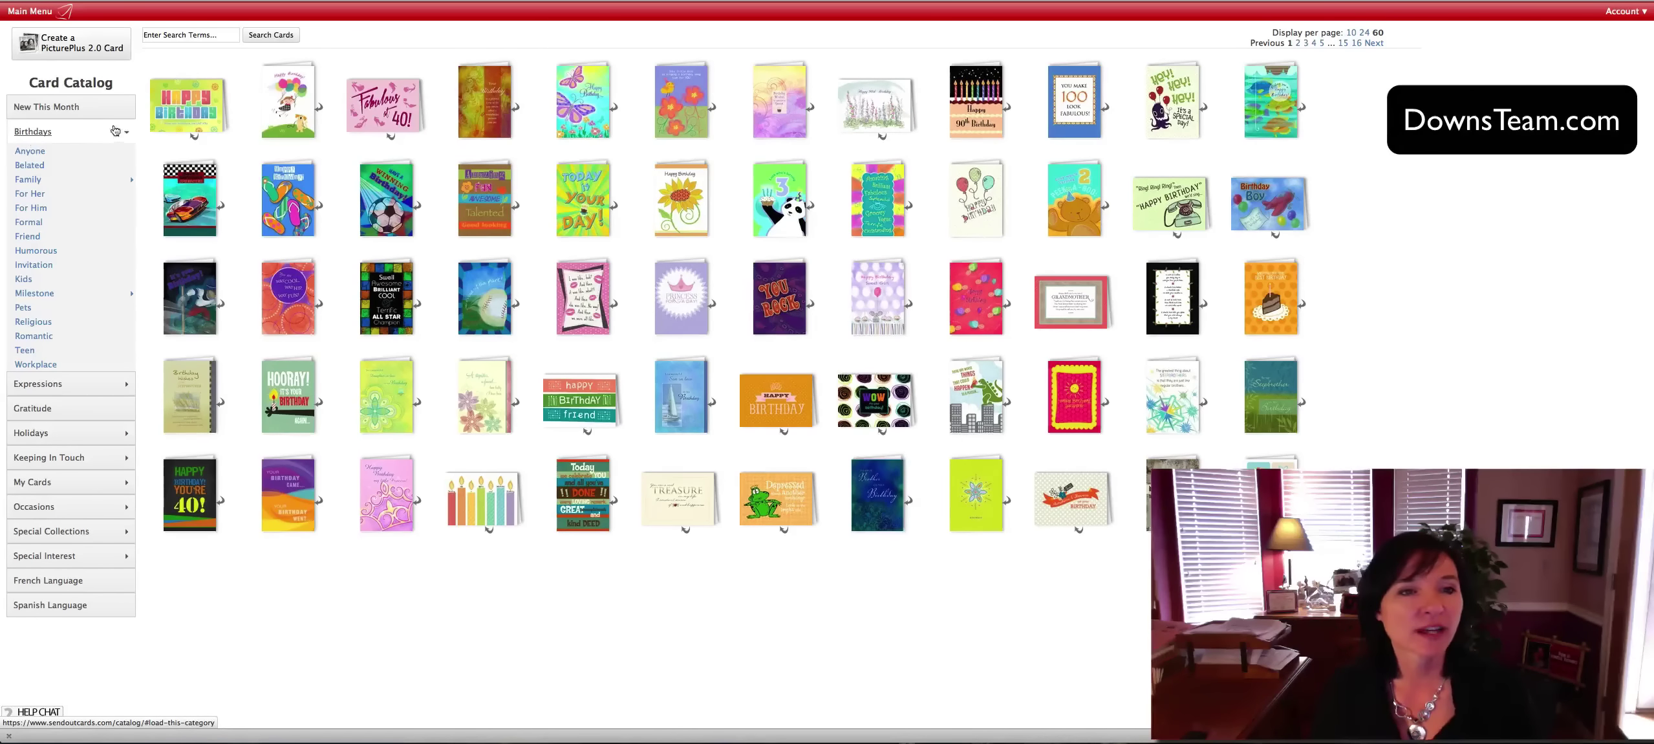
pyautogui.click(173, 114)
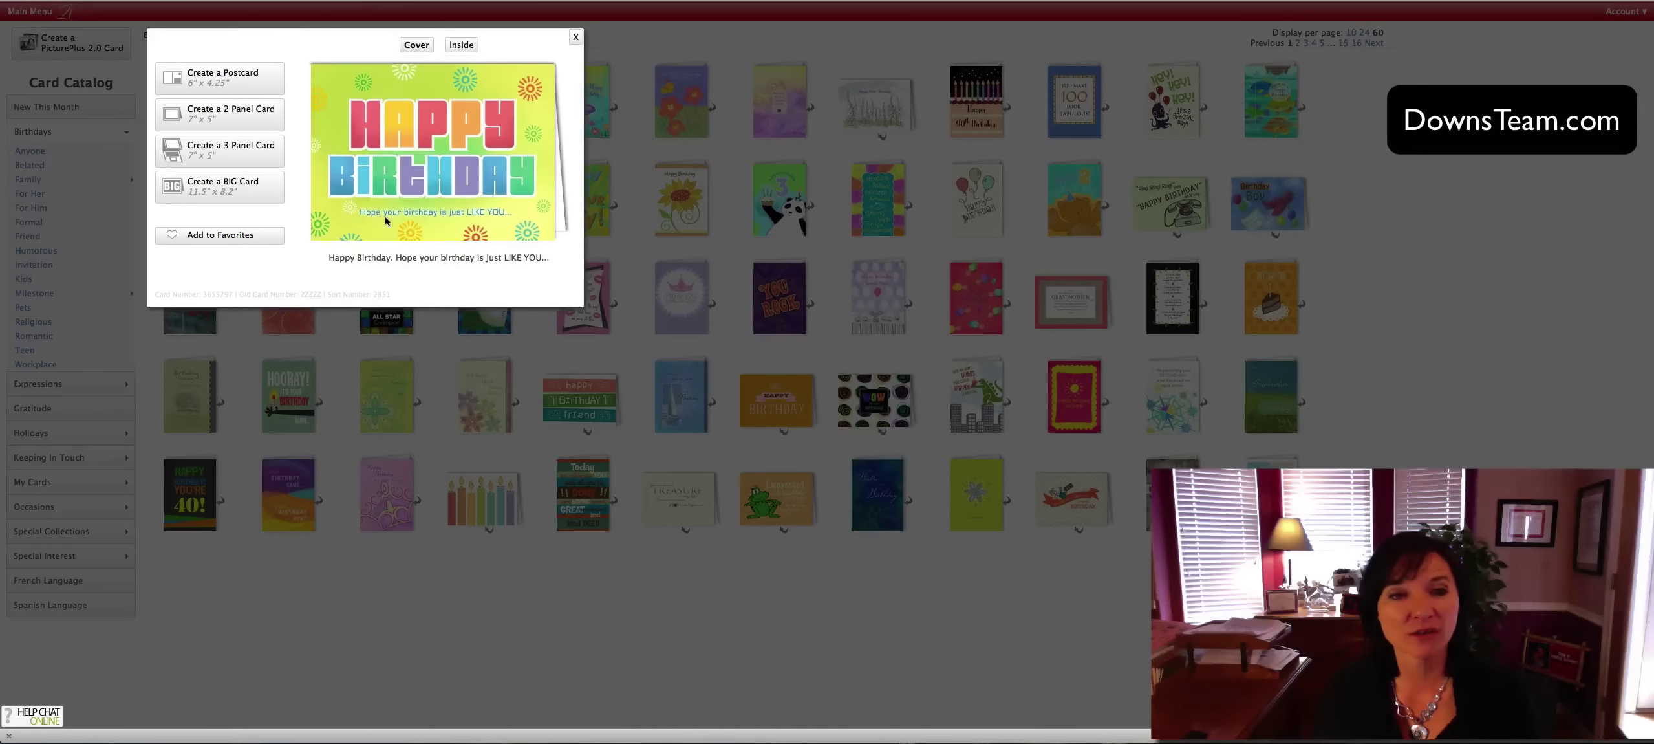
pyautogui.click(462, 48)
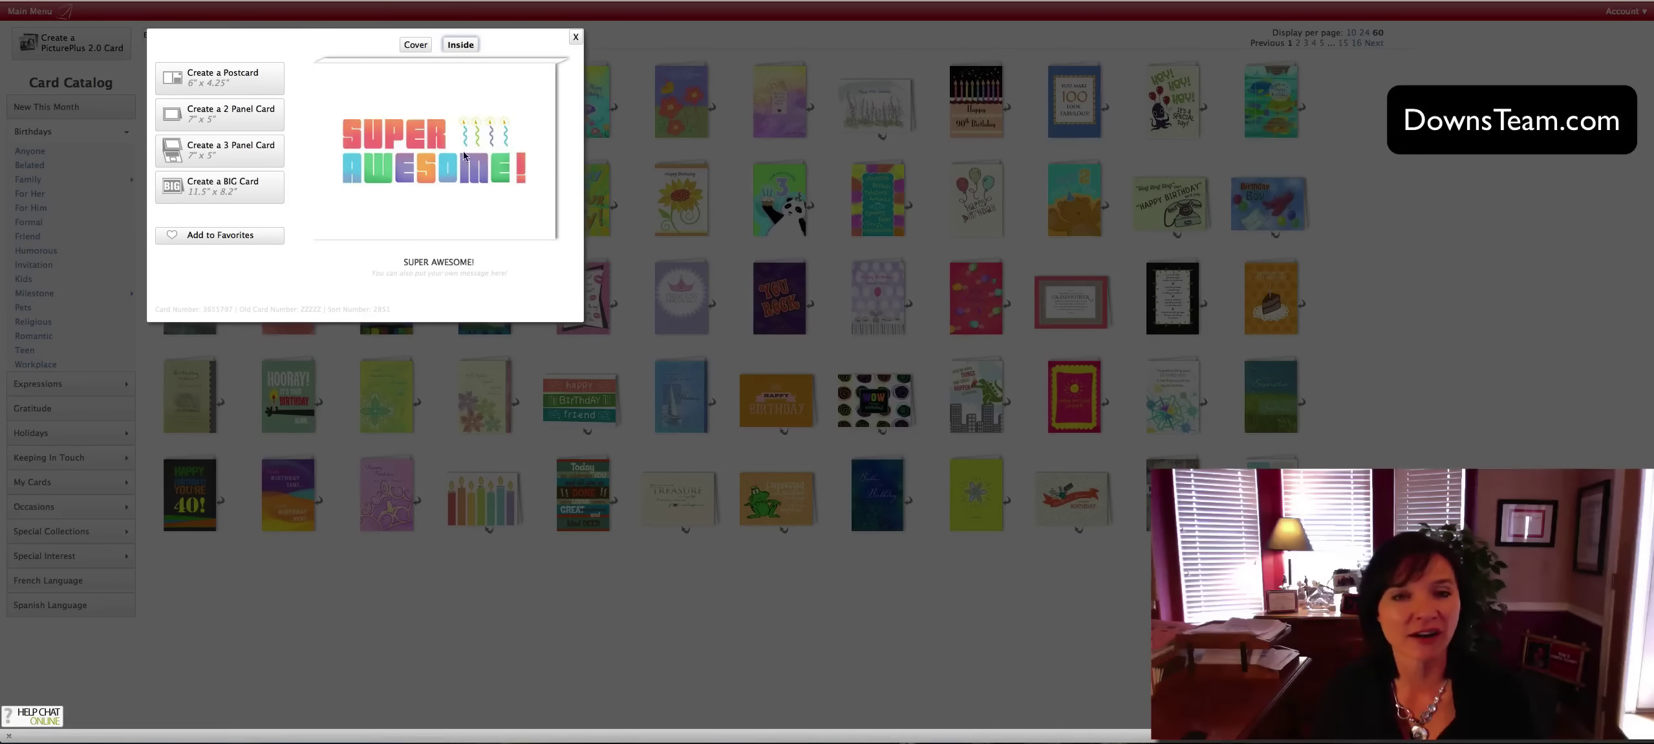
pyautogui.click(574, 37)
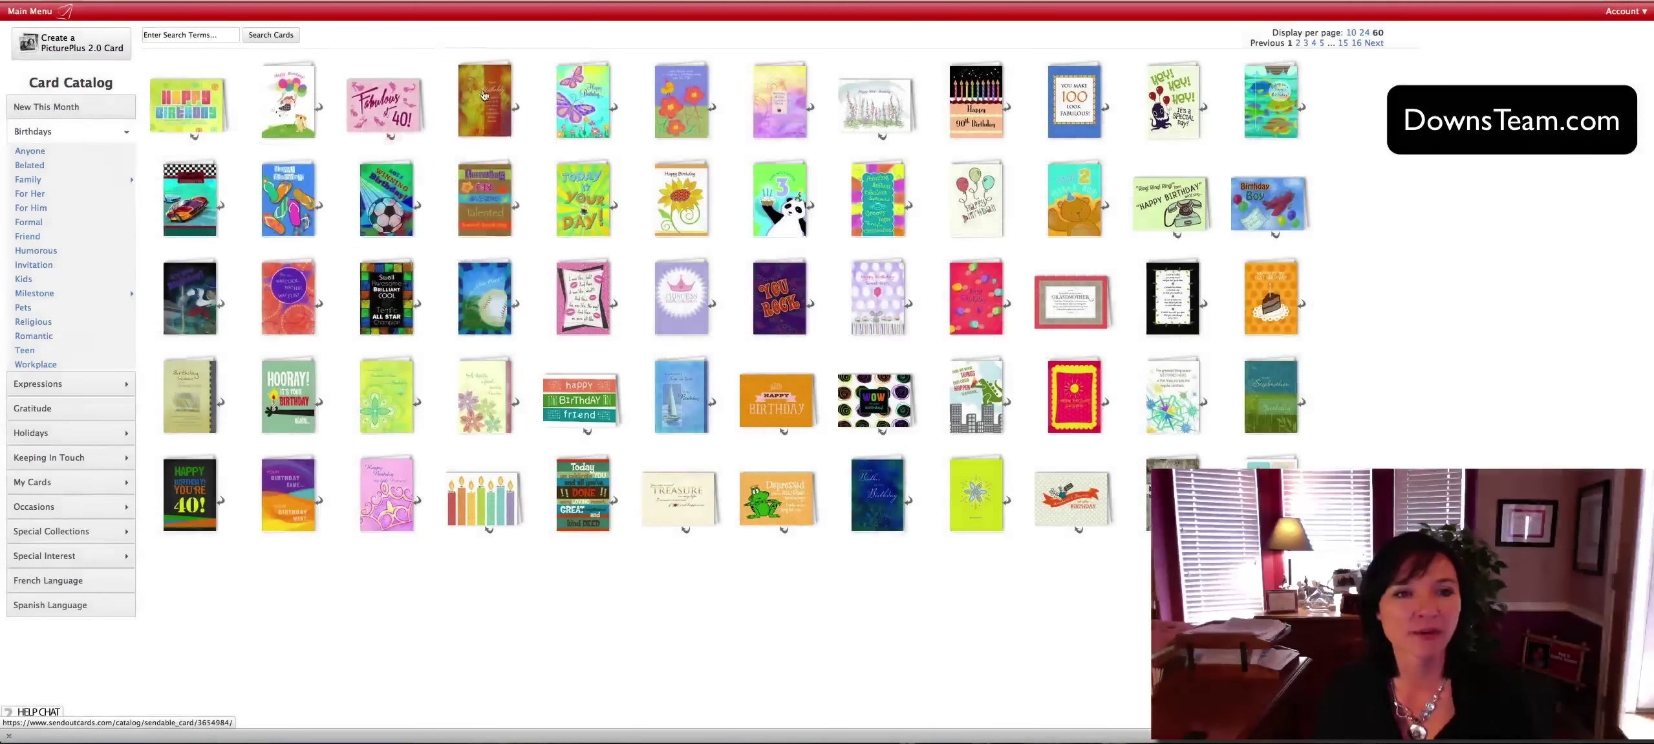
# Preview the balloon-girl birthday card's cover and inside, then reopen the colourful Happy Birthday card
pyautogui.click(284, 120)
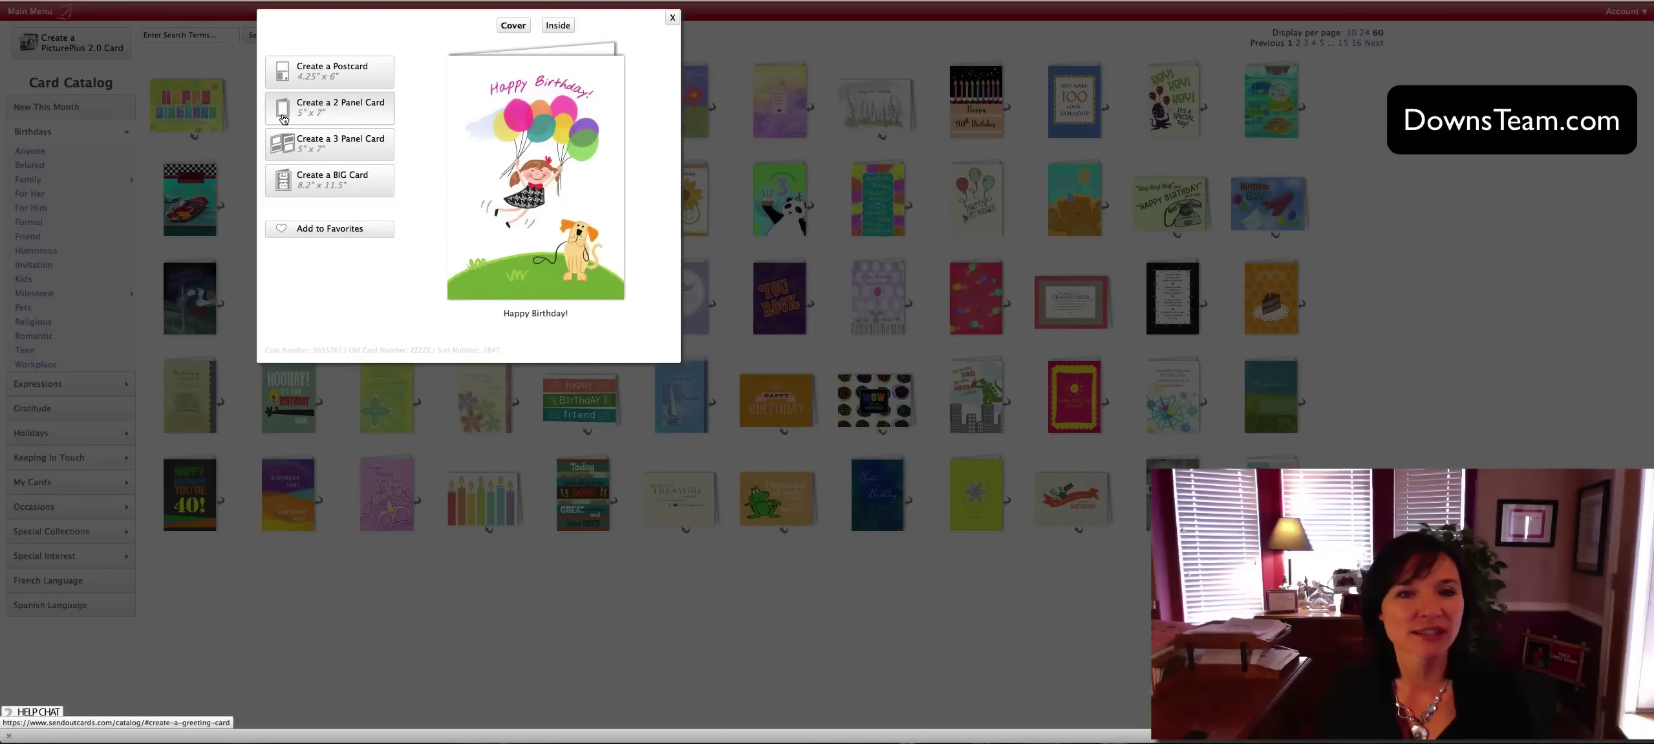
pyautogui.click(557, 27)
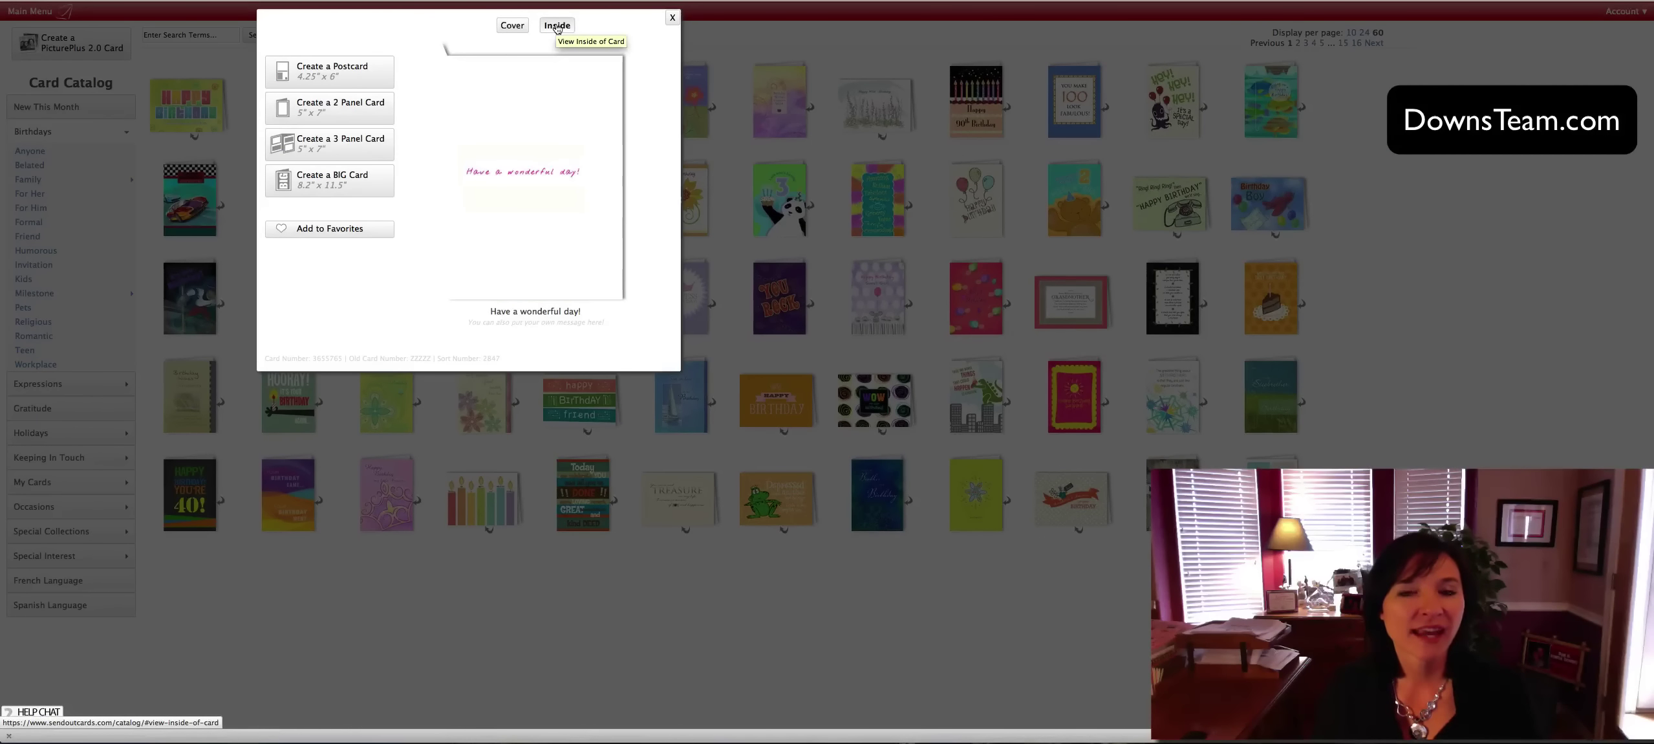
pyautogui.click(671, 18)
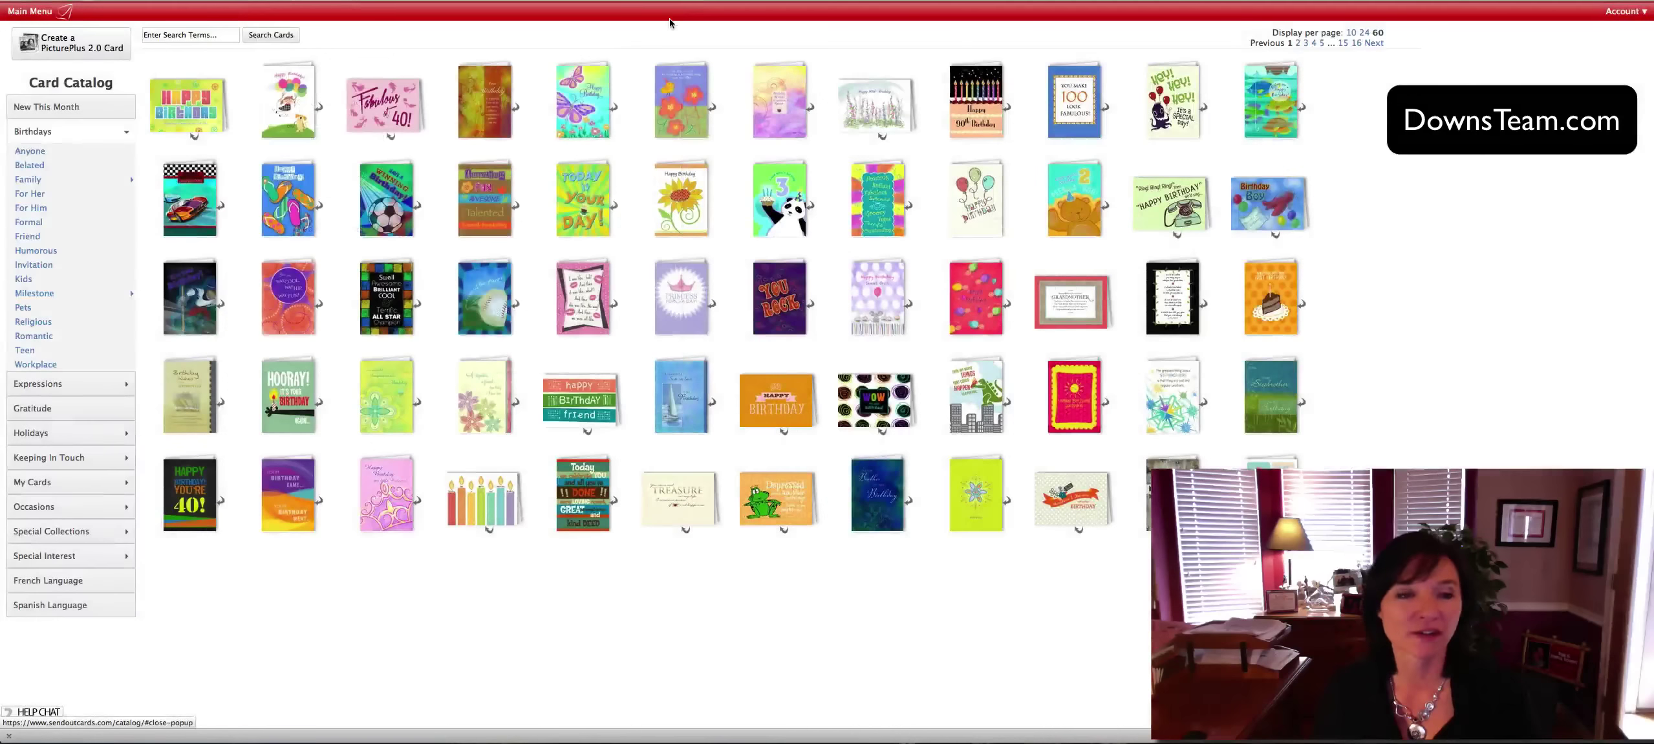
pyautogui.click(178, 114)
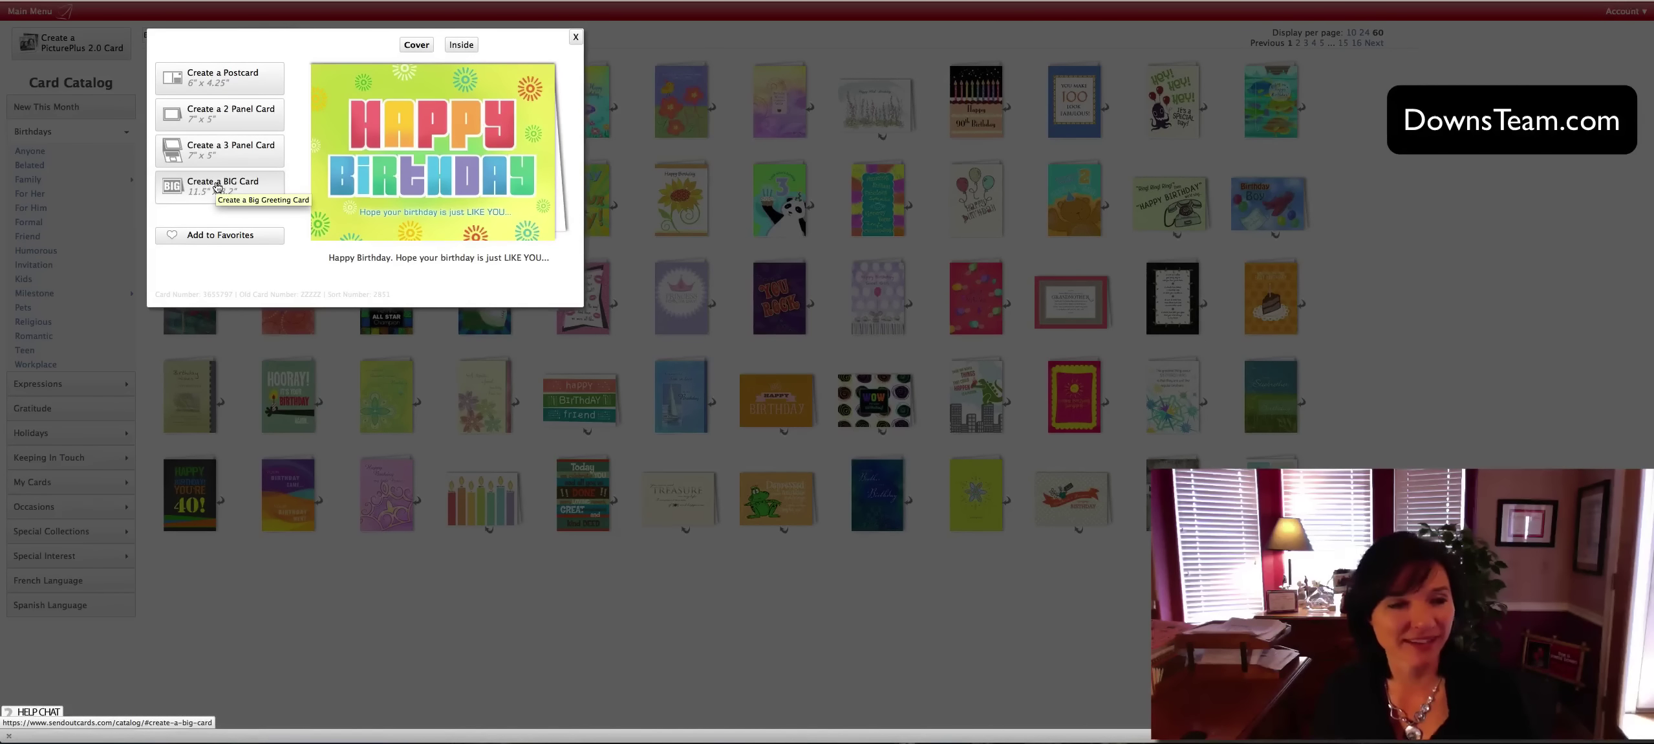
# Create the 2-panel card, remove the top panel's message box, and show the uploaded photos
pyautogui.click(219, 119)
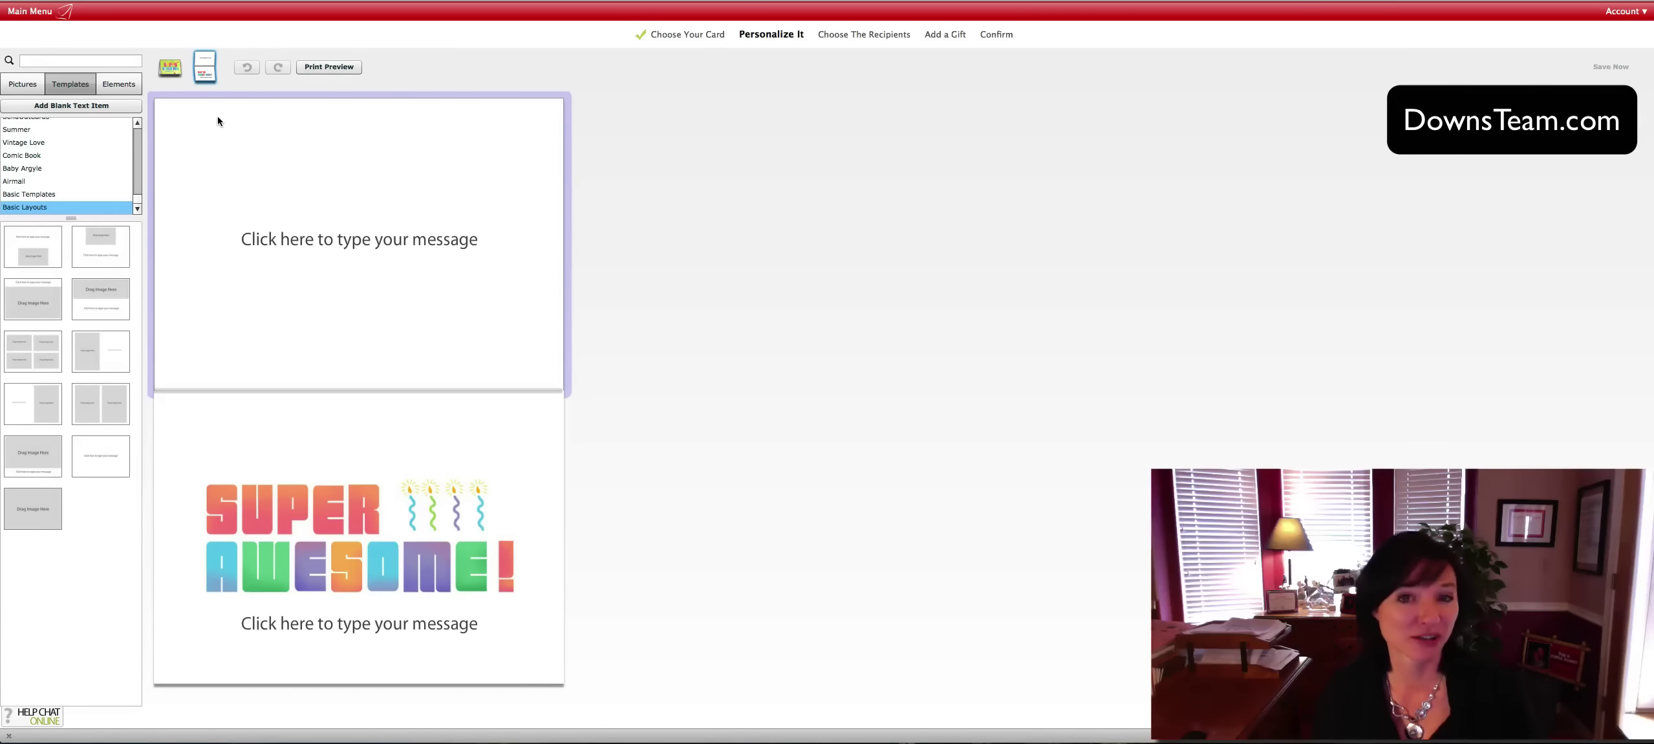
pyautogui.click(306, 233)
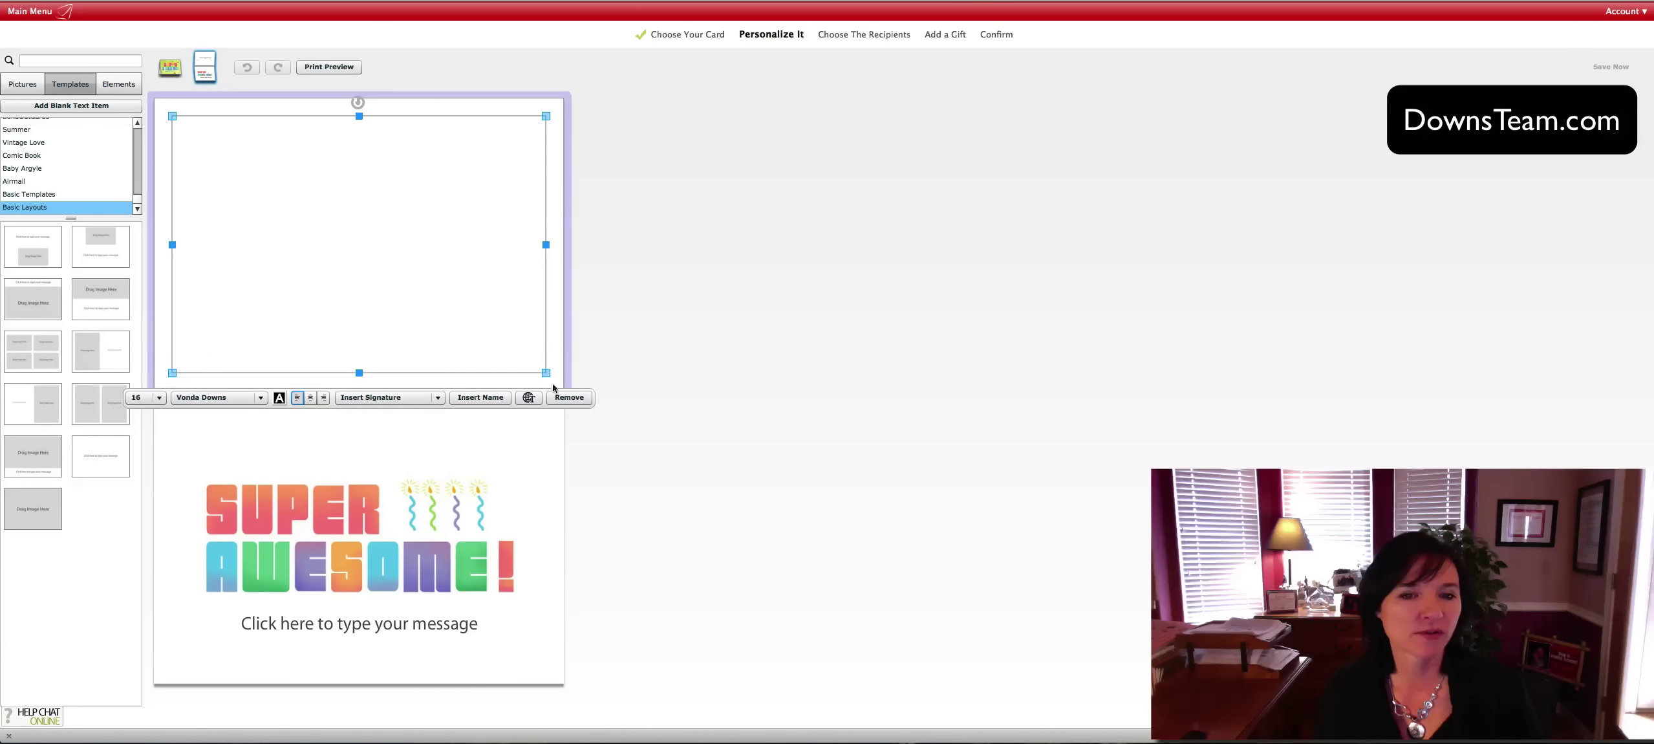
pyautogui.click(568, 396)
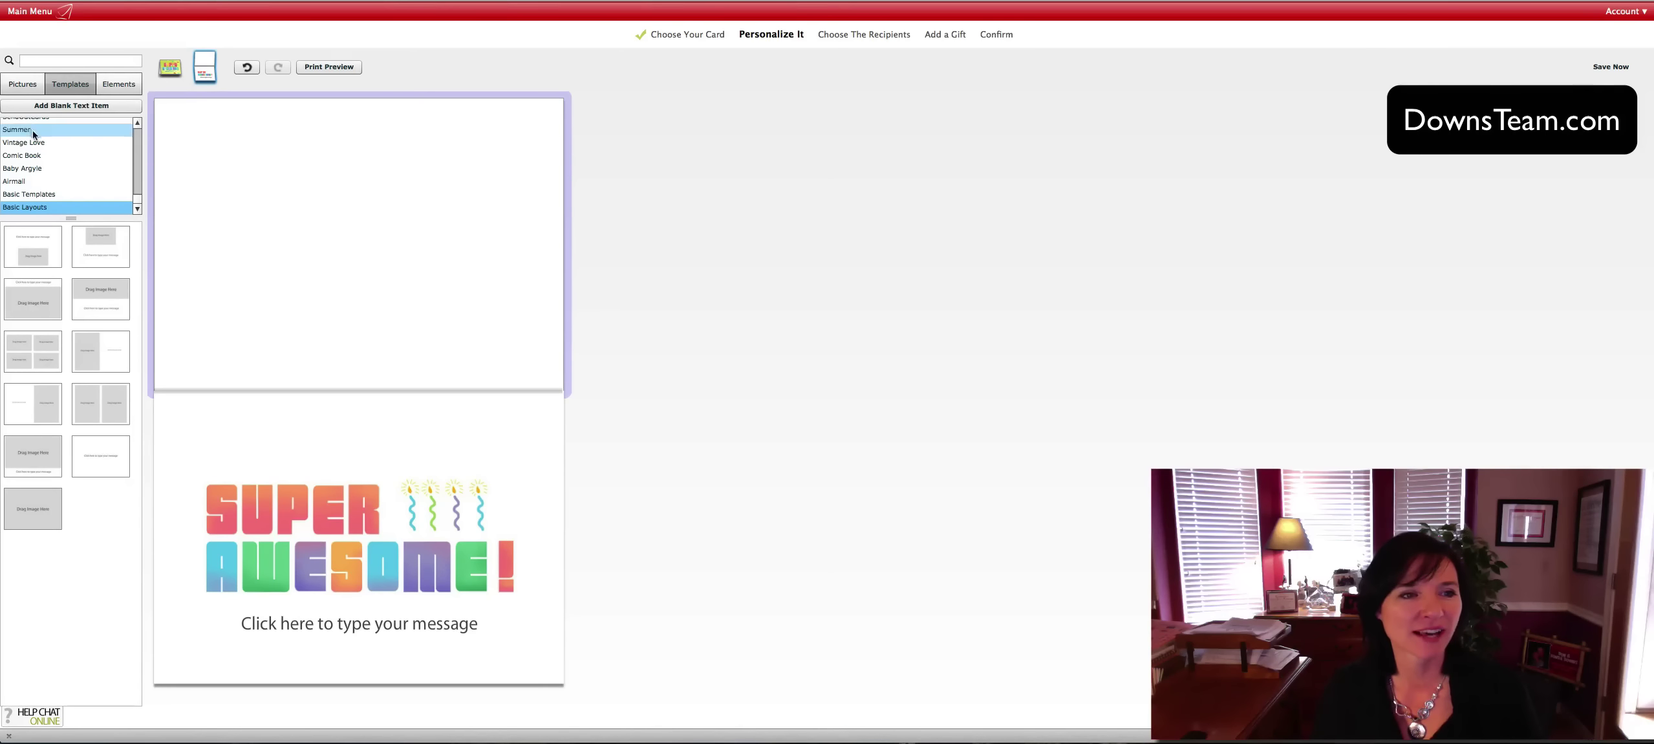
pyautogui.click(17, 86)
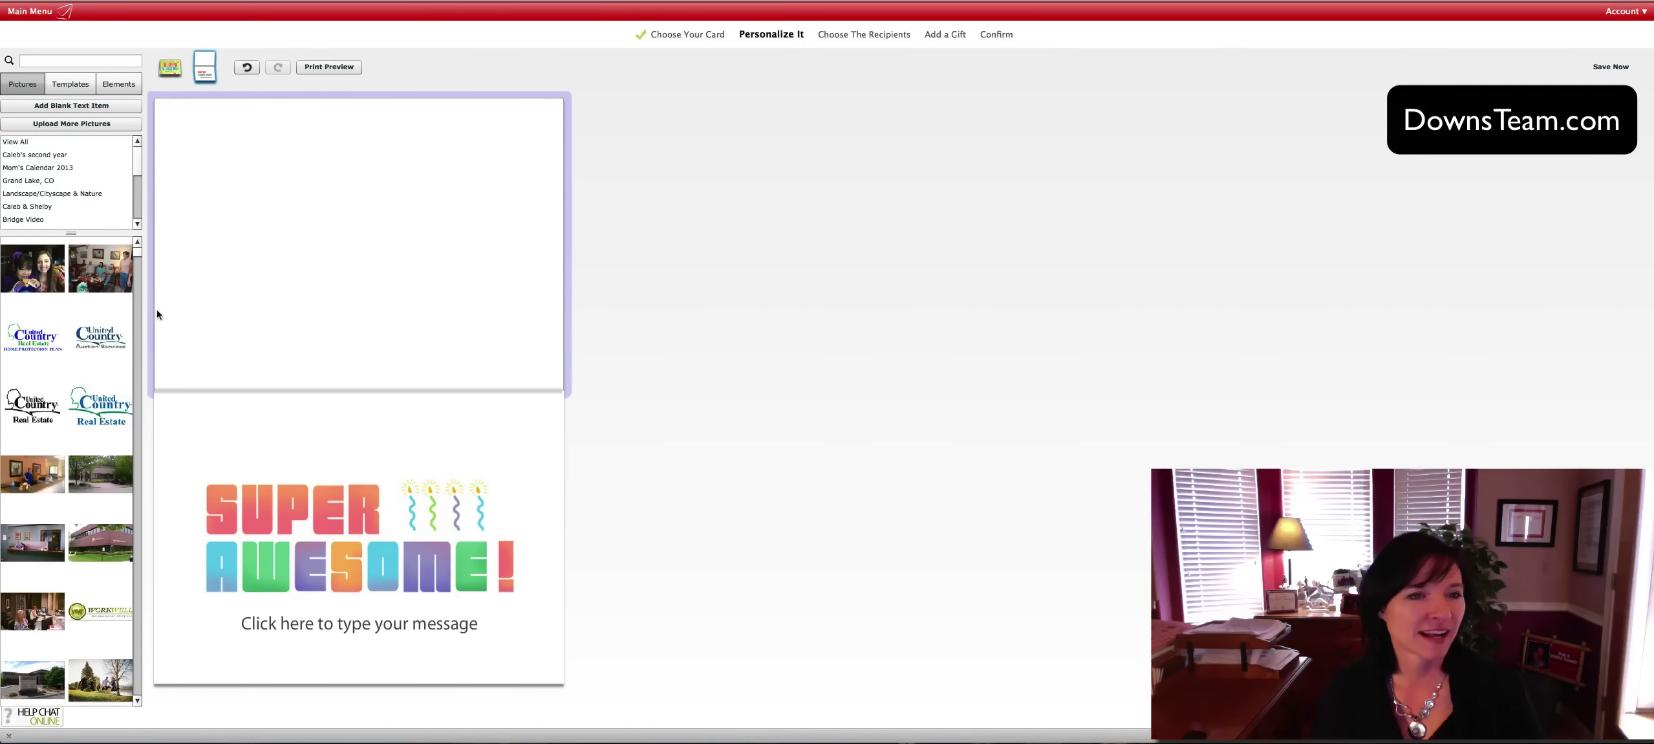
pyautogui.click(91, 219)
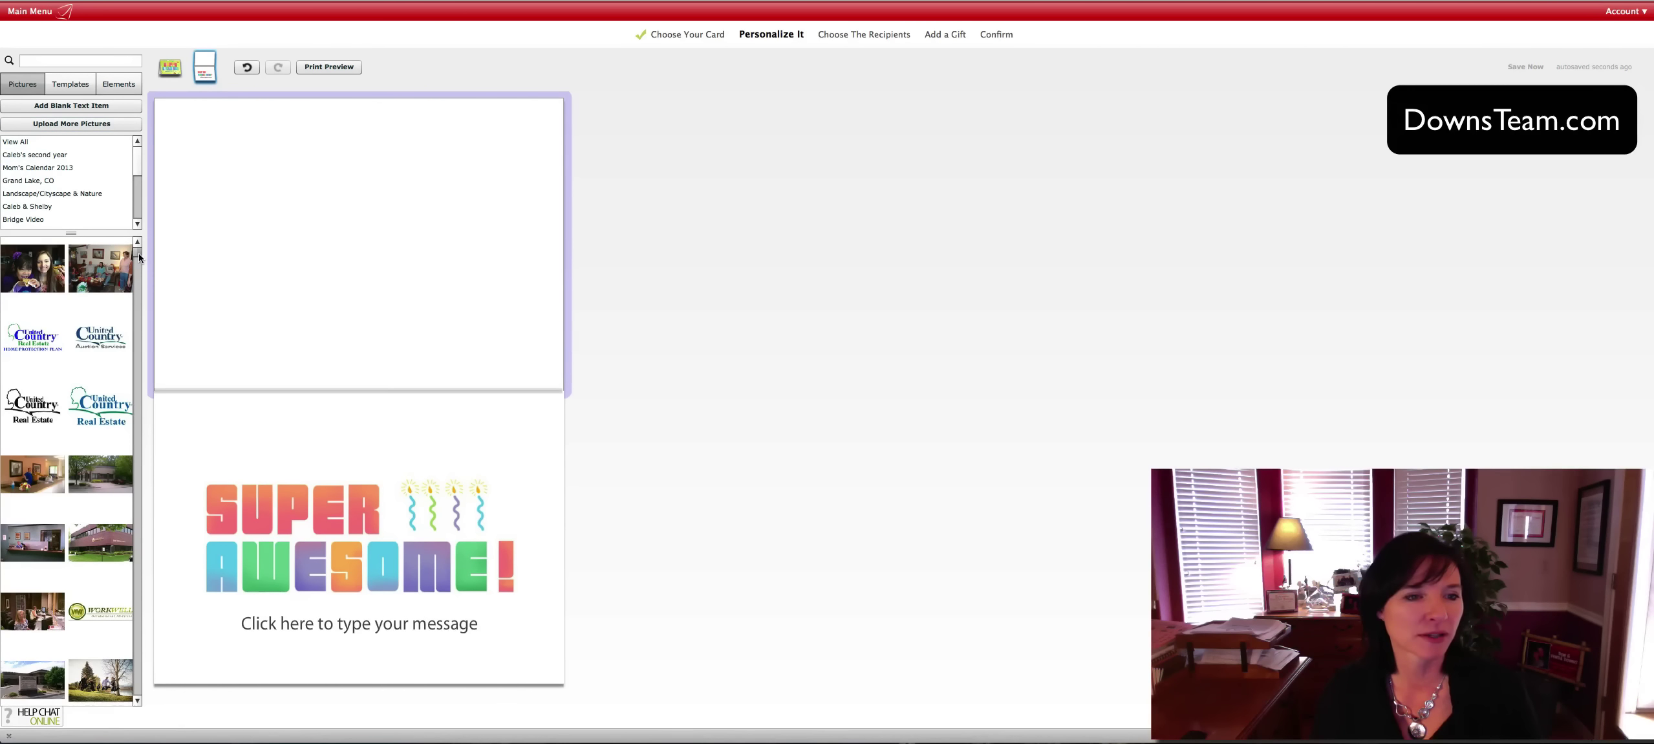
pyautogui.scroll(-2, 138, 258)
pyautogui.scroll(-4, 35, 495)
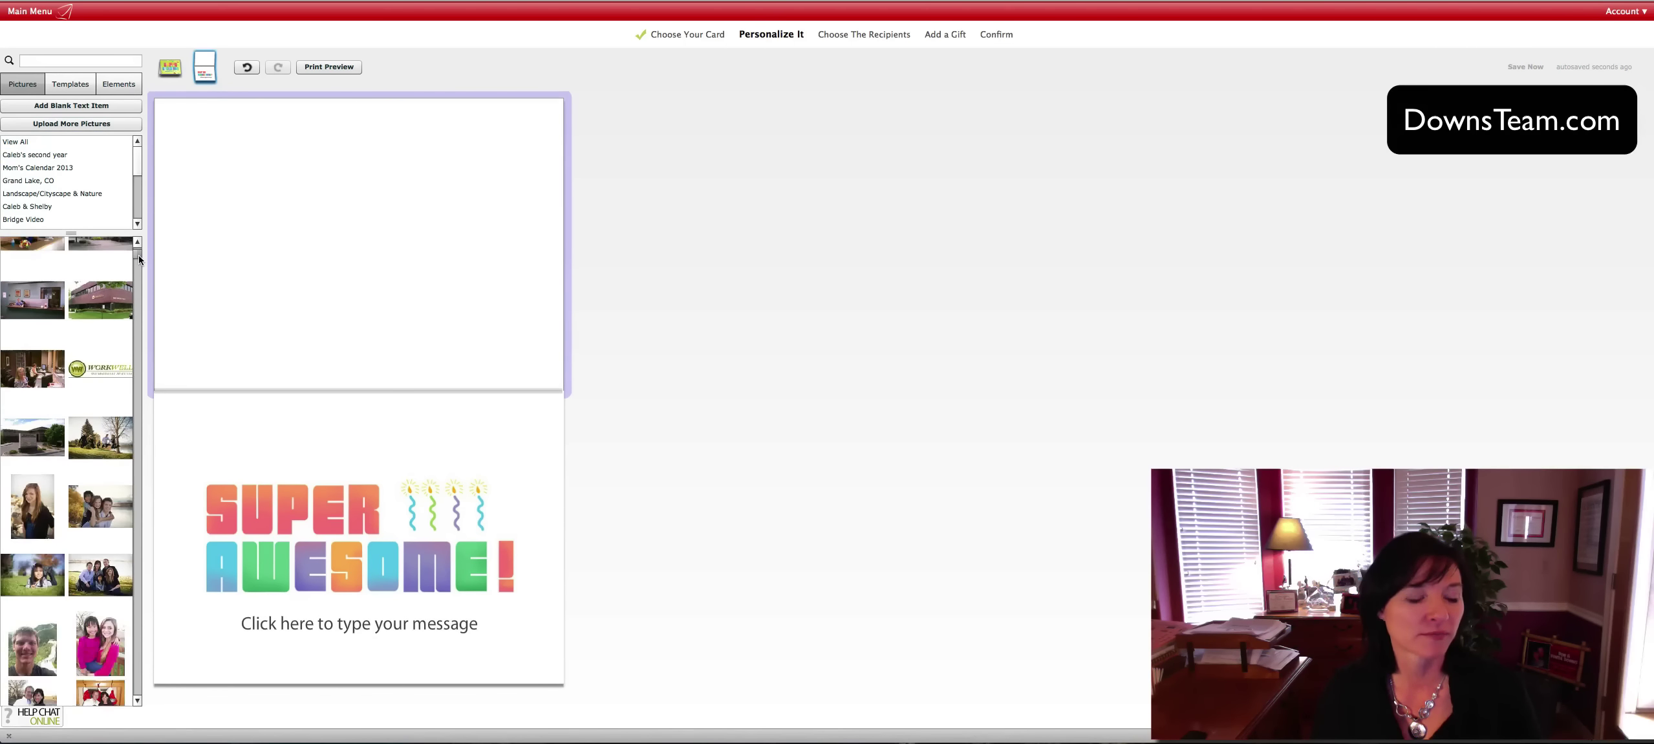
# Place the girl-on-grass photo on the top inside panel and enlarge it to fill the panel
pyautogui.moveTo(35, 574)
pyautogui.mouseDown()
pyautogui.moveTo(383, 305)
pyautogui.moveTo(278, 180)
pyautogui.mouseUp()
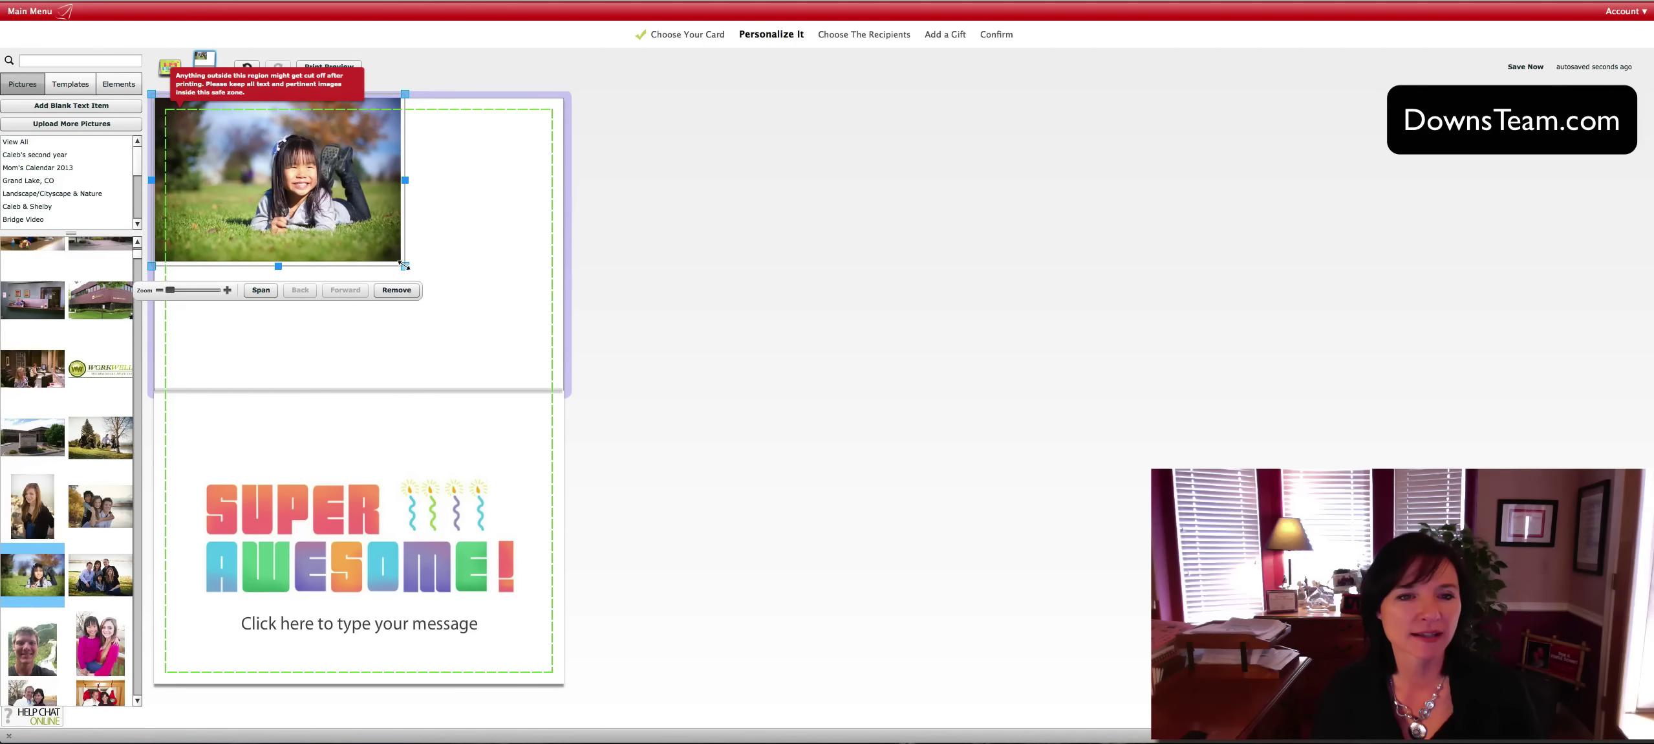
pyautogui.moveTo(405, 265); pyautogui.dragTo(565, 414)
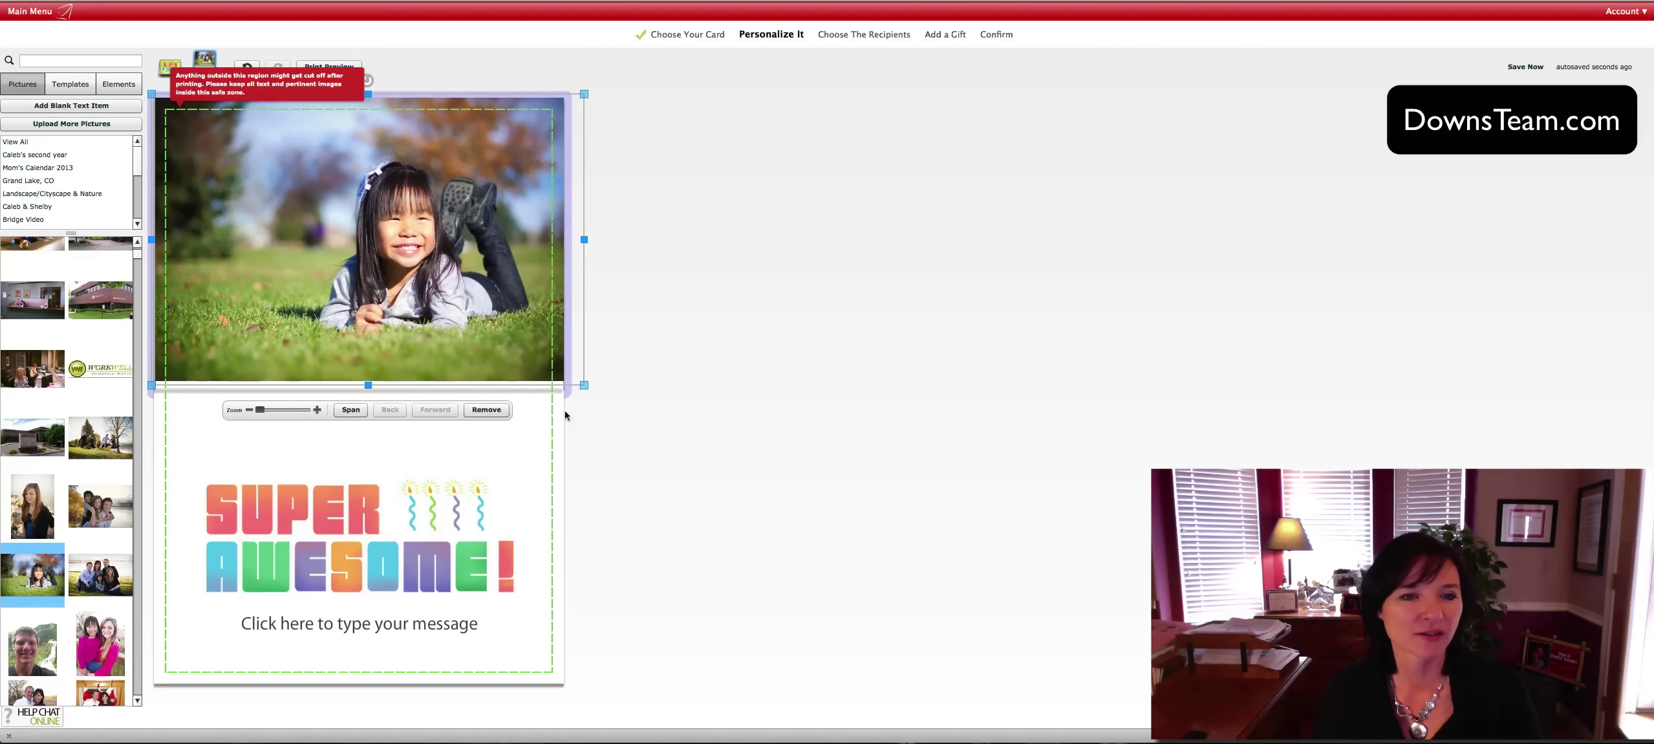
pyautogui.moveTo(368, 382); pyautogui.dragTo(369, 390)
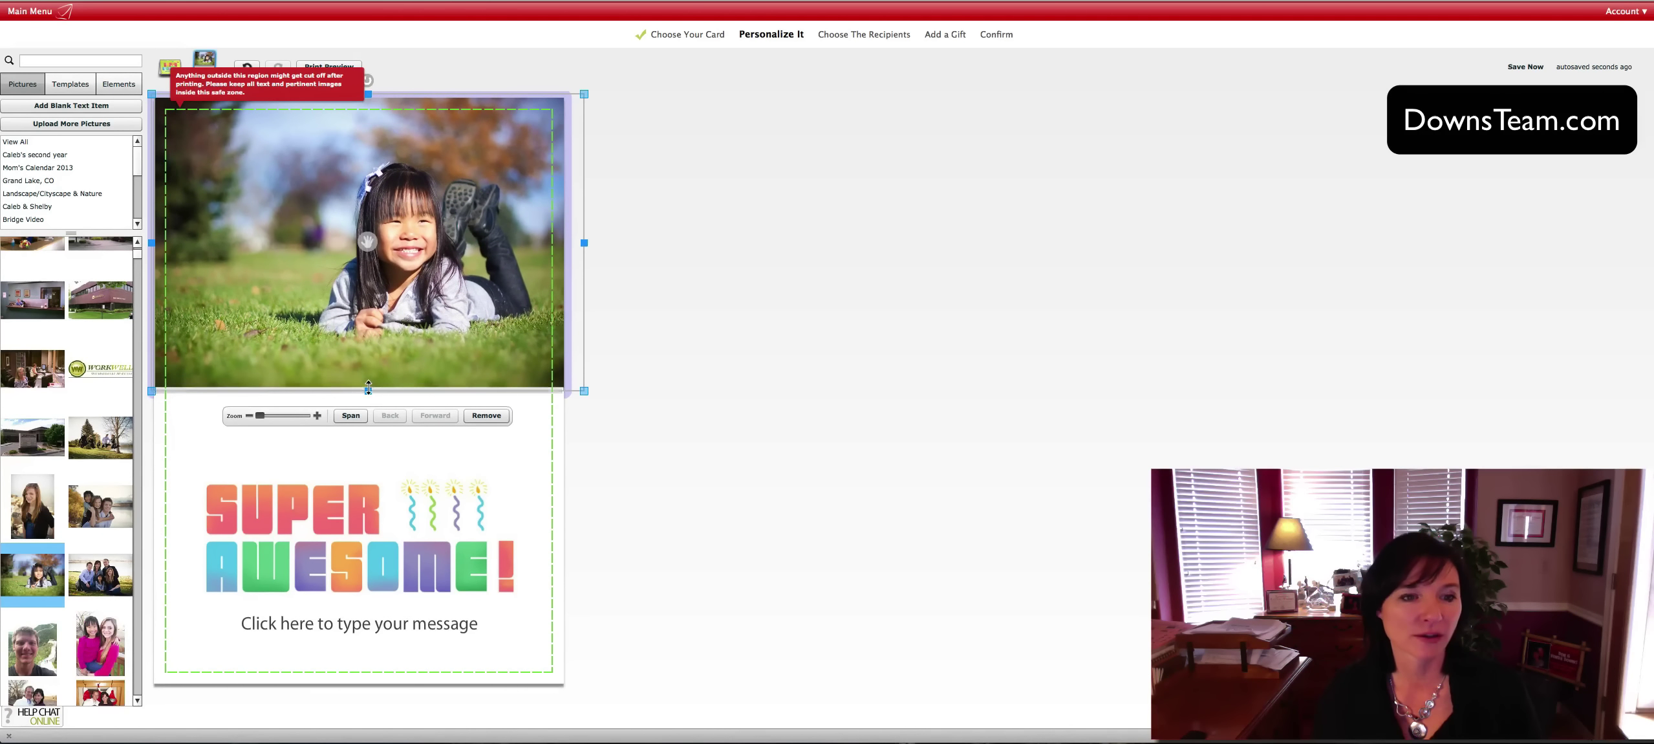
pyautogui.click(755, 546)
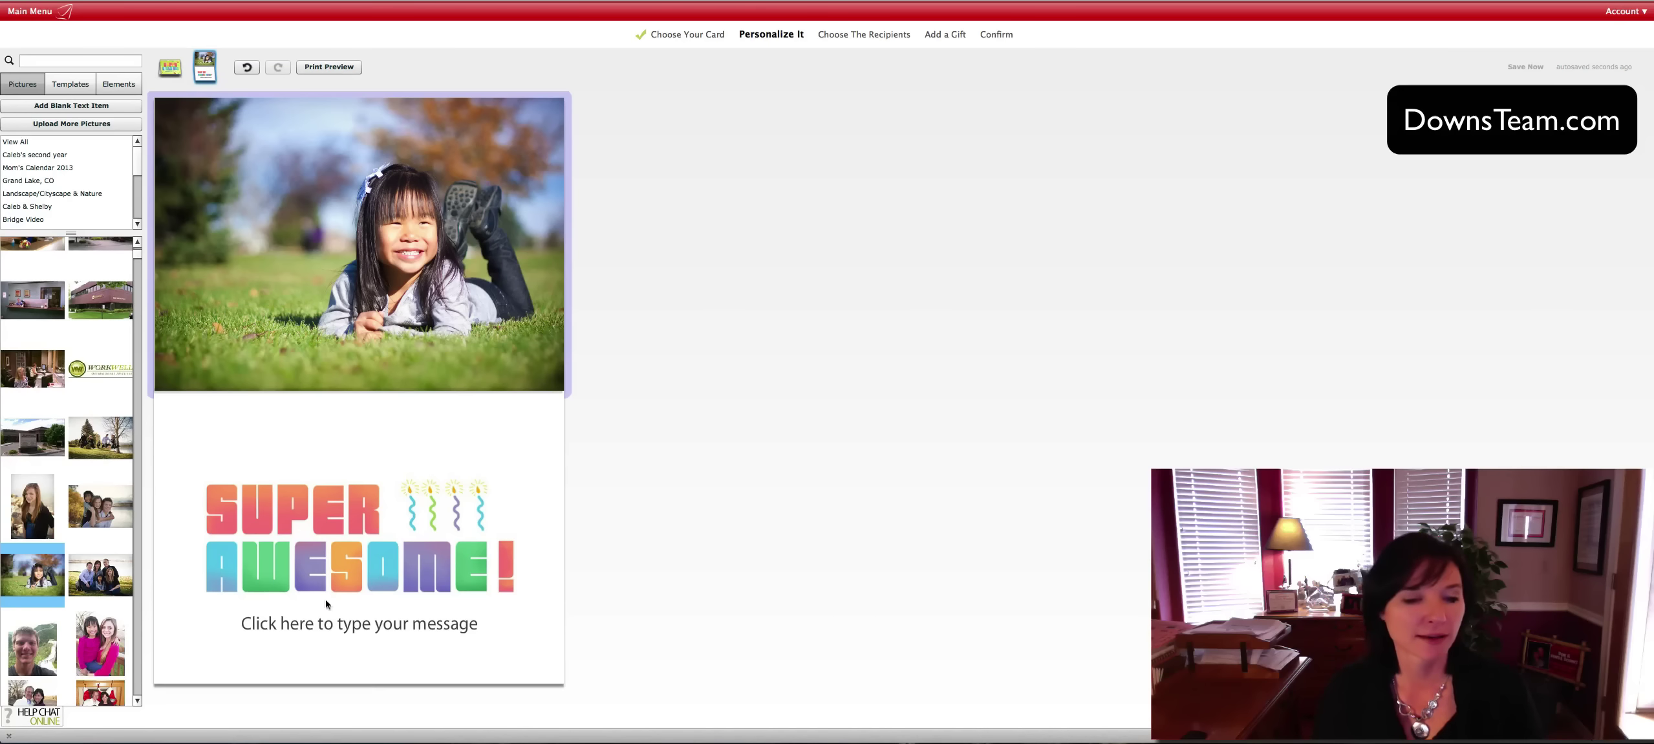
# Write the 'sweetest most wonderful 6 year old' message under SUPER AWESOME!, keeping the handwriting font
pyautogui.click(368, 639)
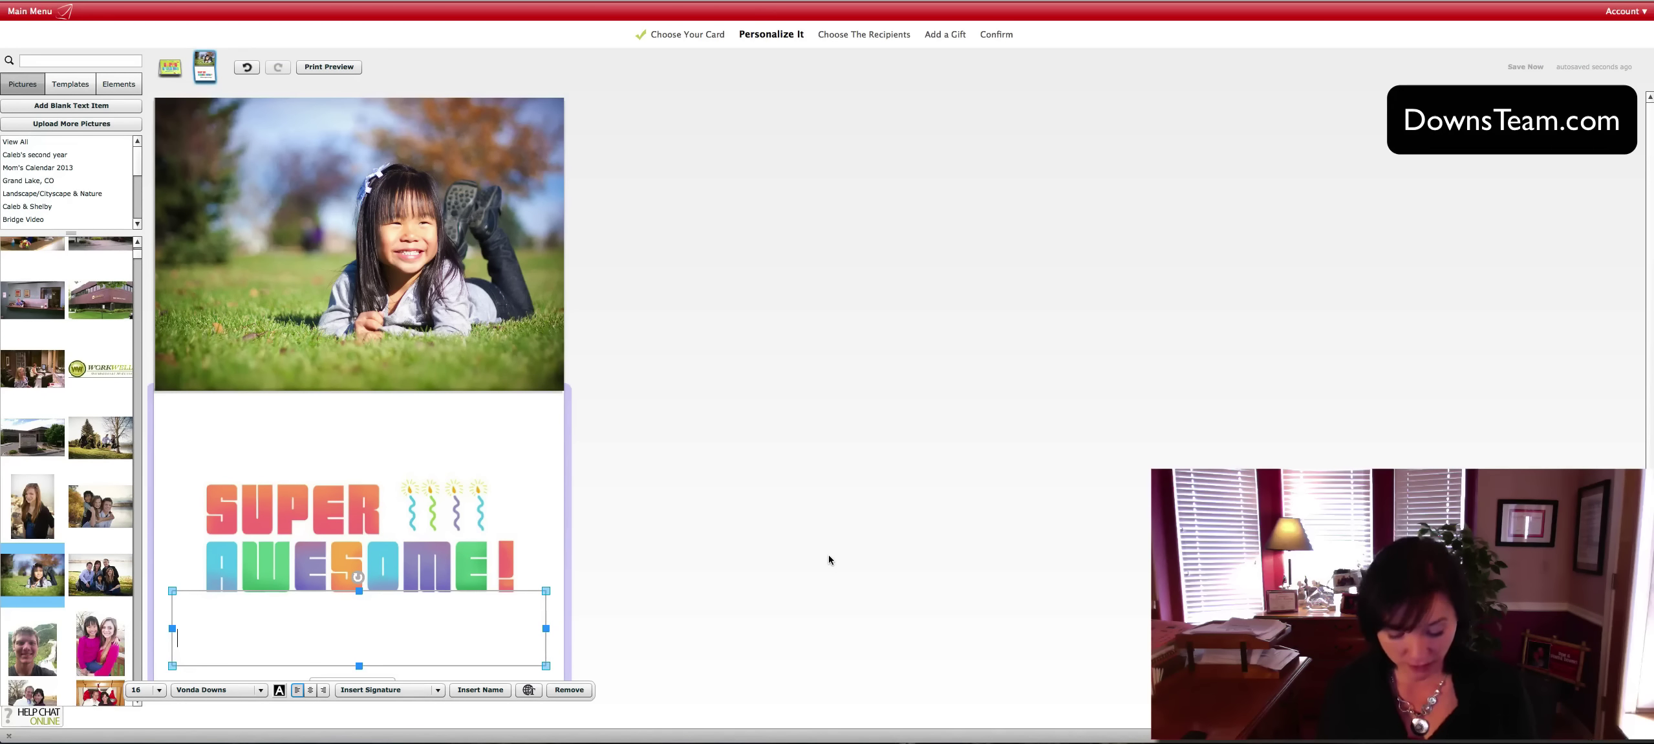
pyautogui.write('You a')
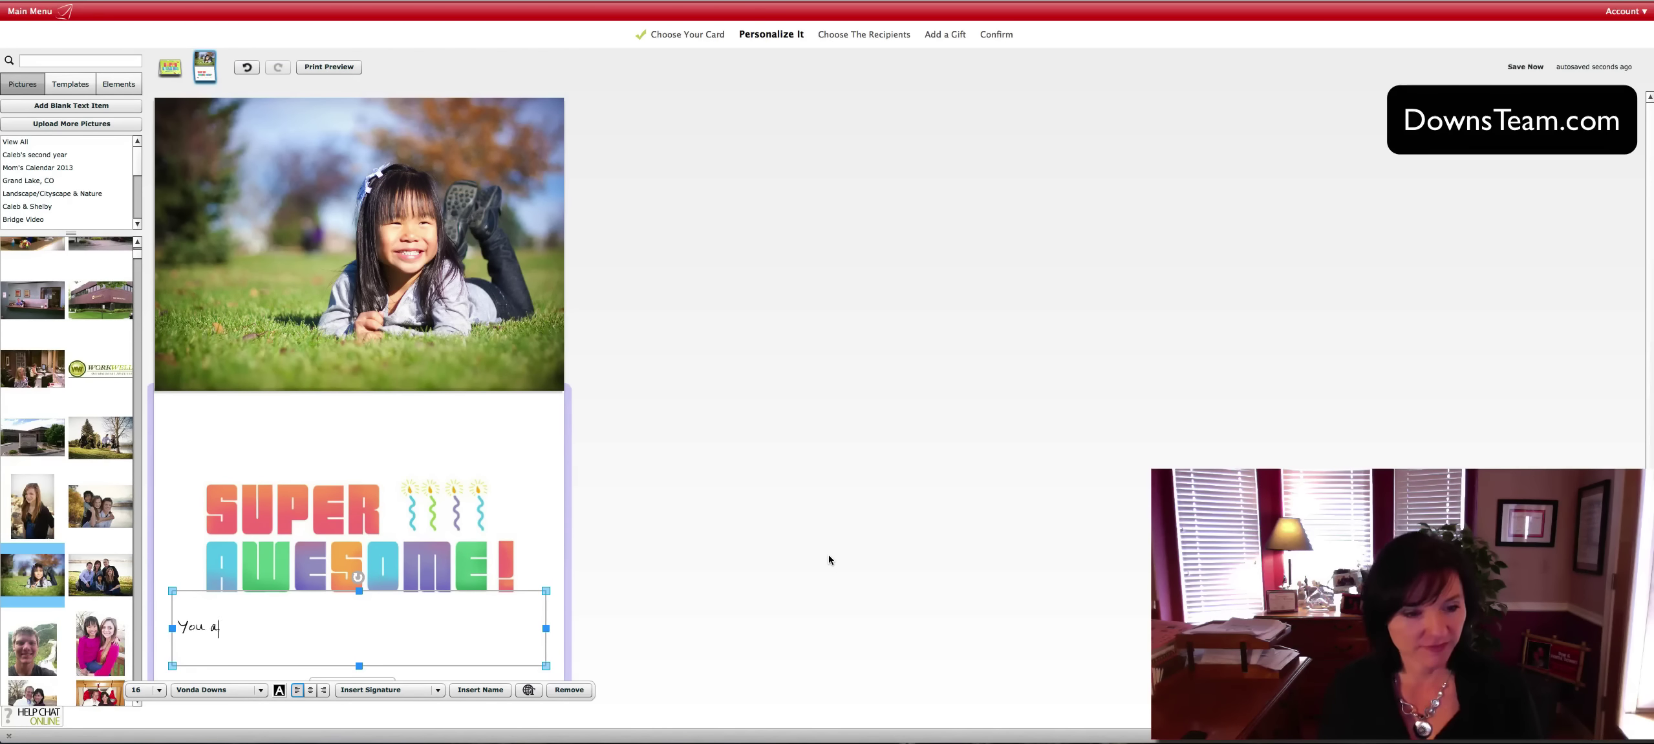
pyautogui.write('re the sweetes')
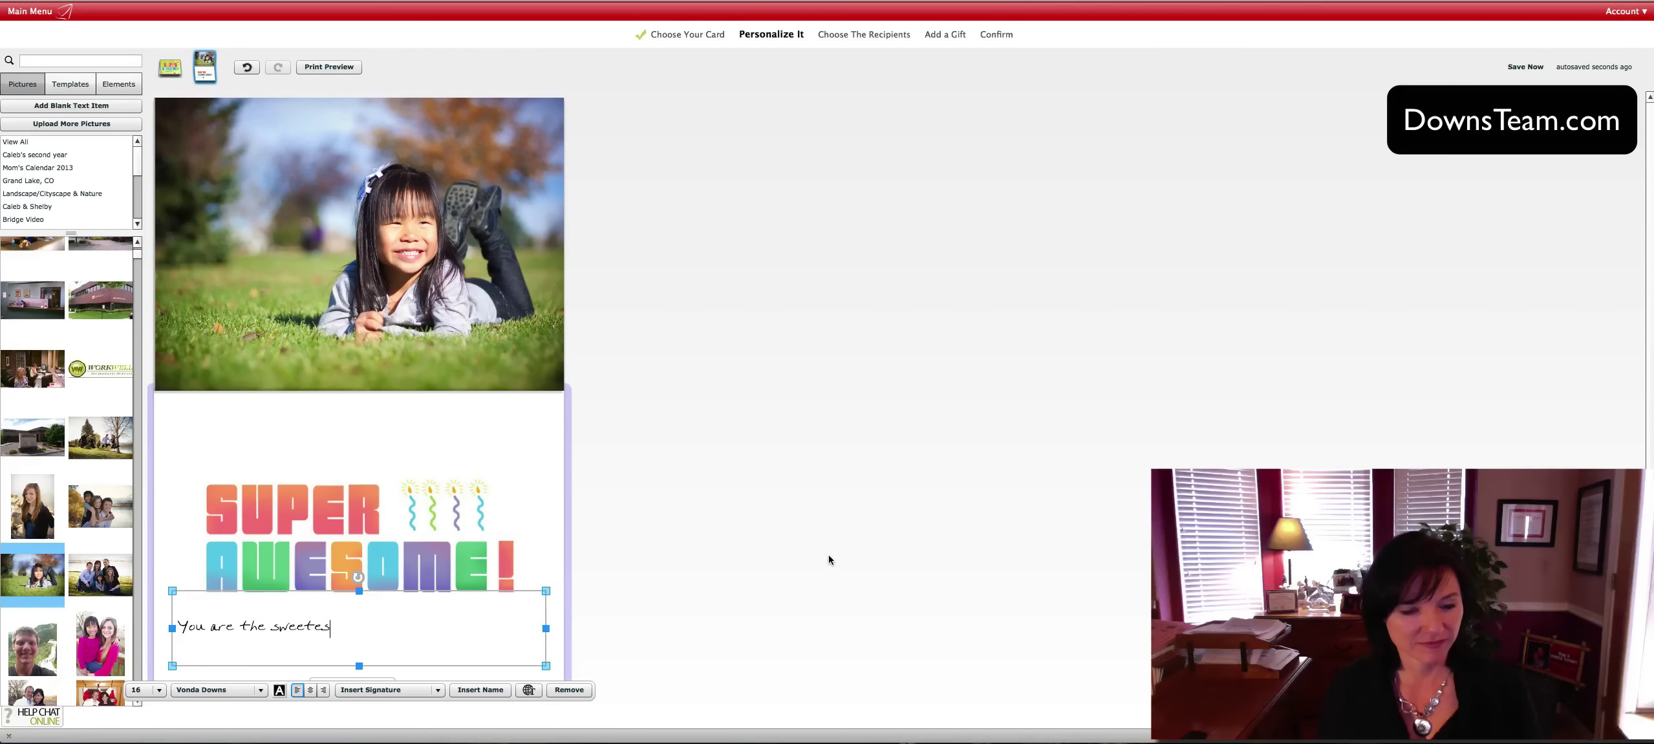
pyautogui.write('t mast wond')
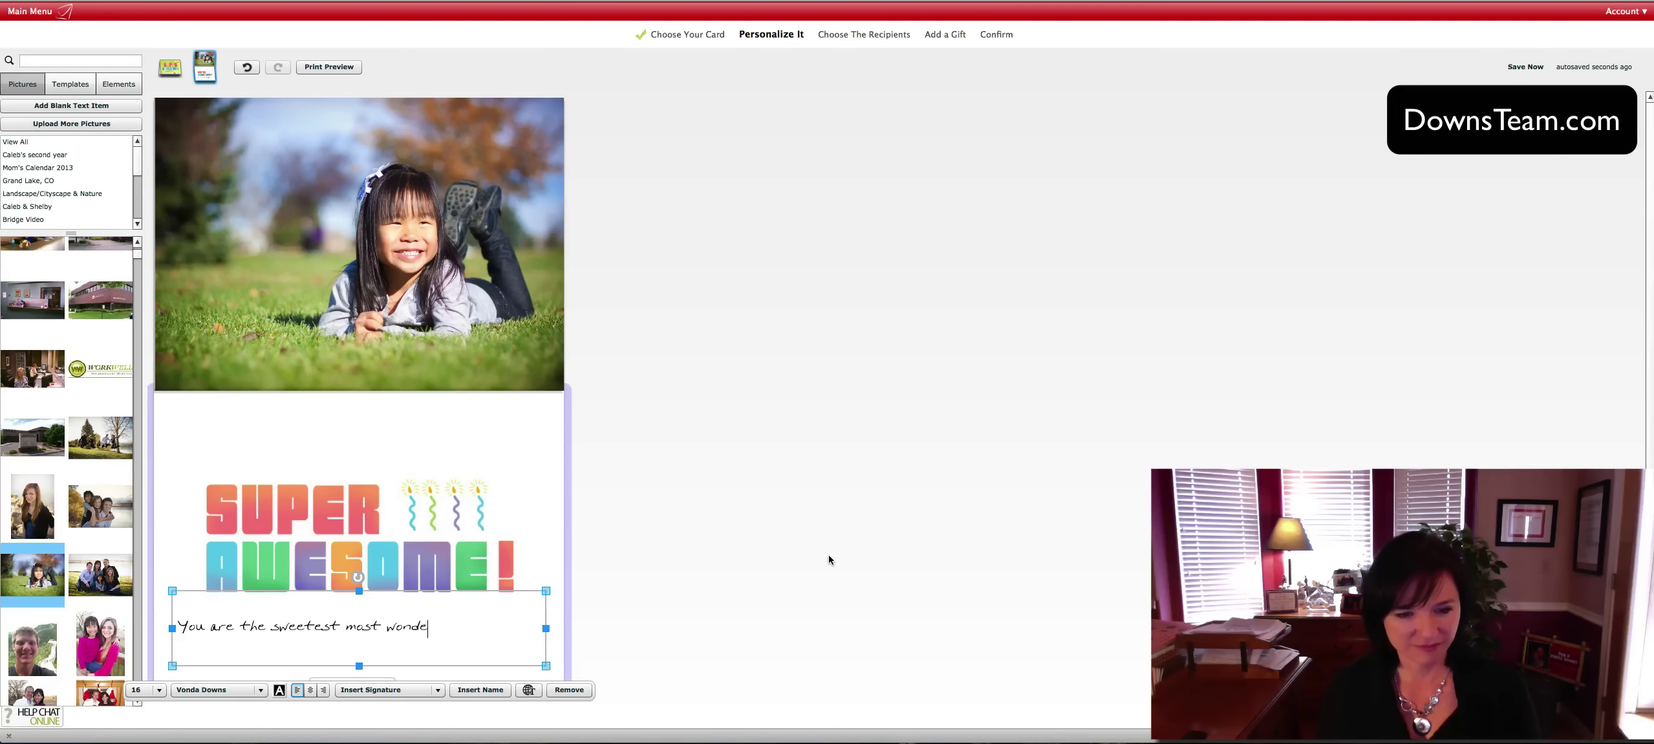
pyautogui.write('erful 6ye')
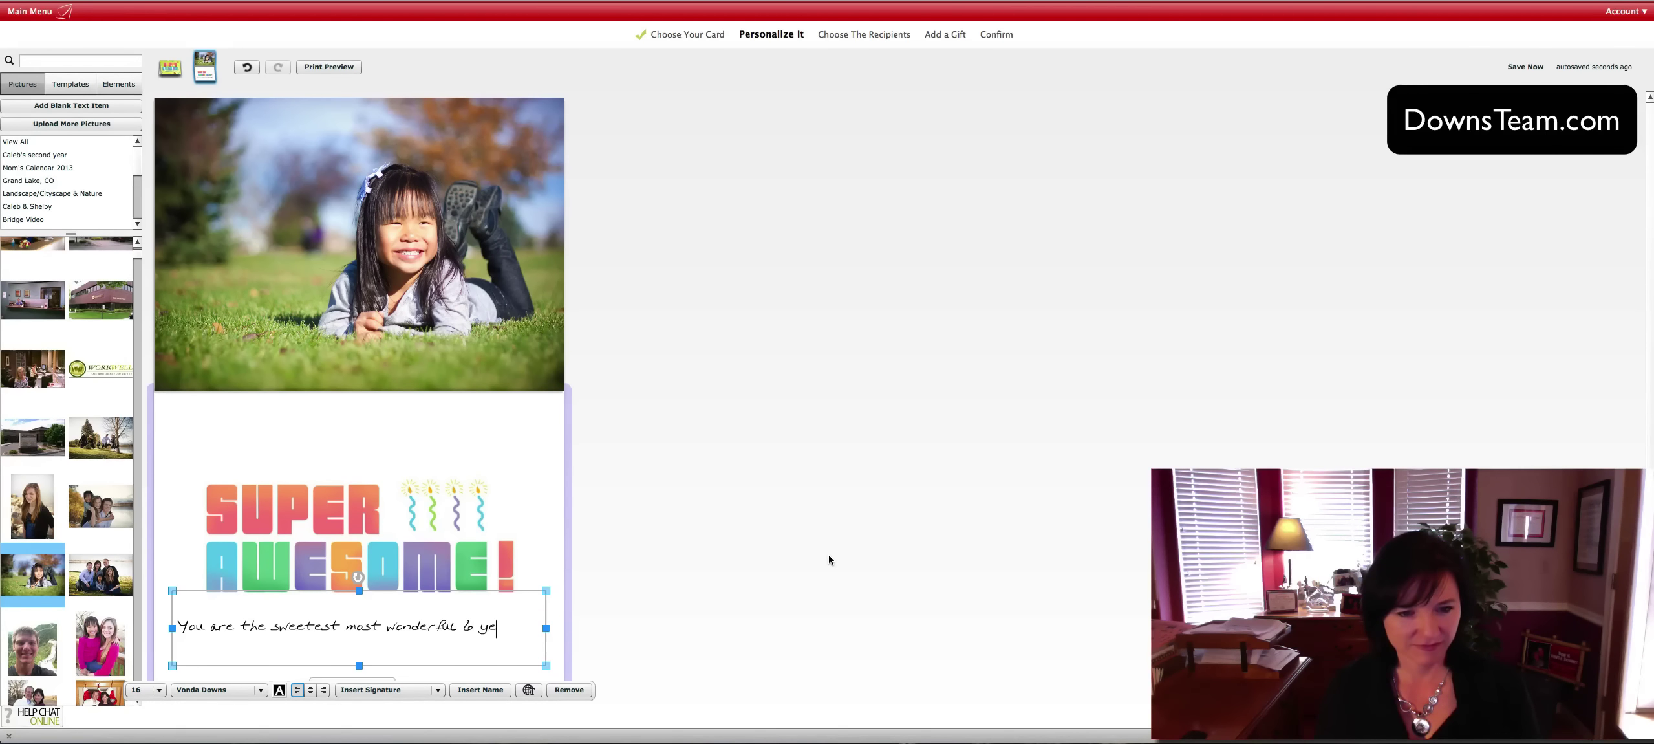
pyautogui.write('ar old in the')
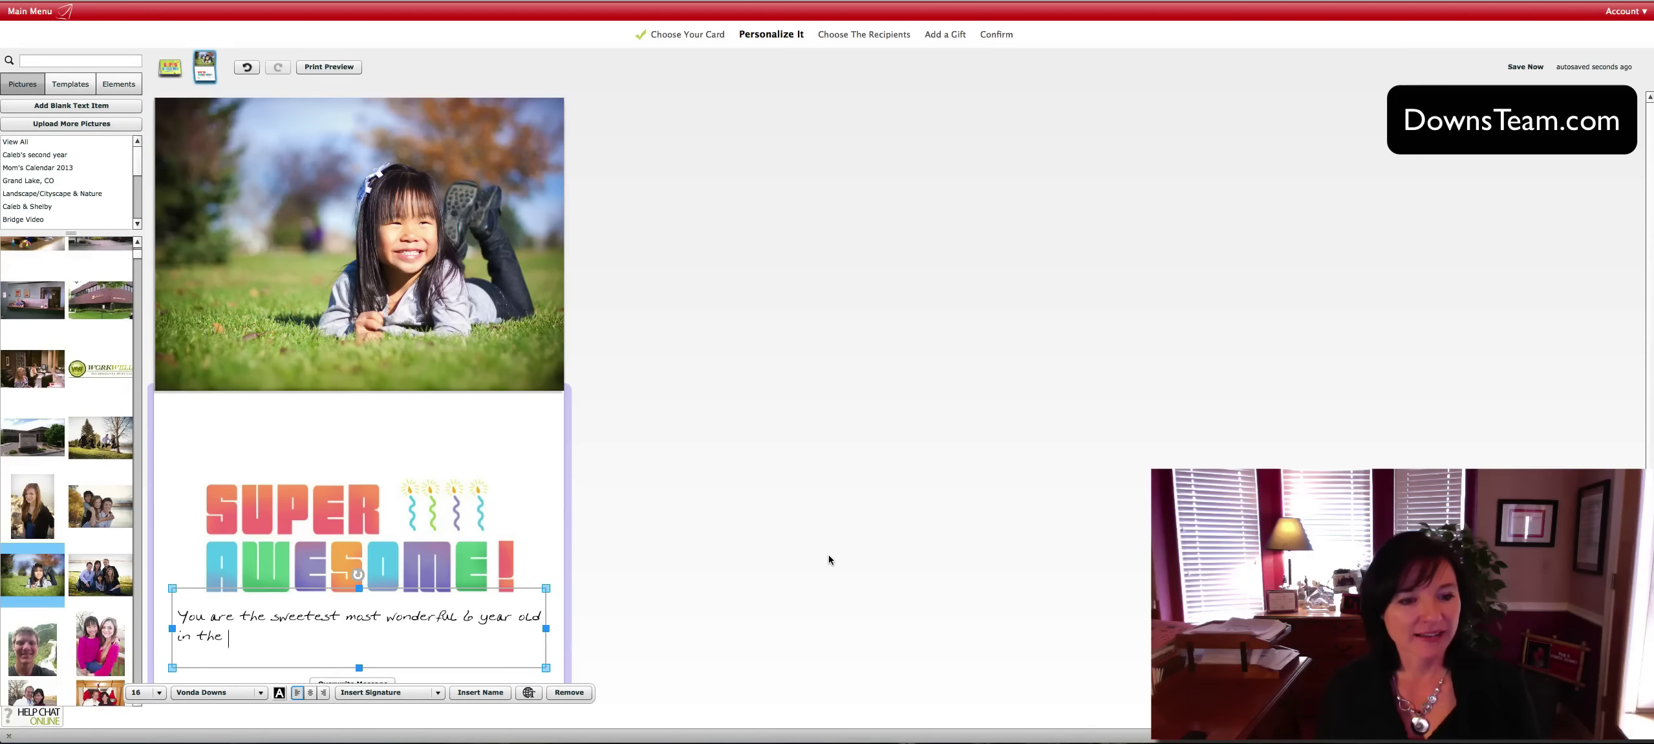
pyautogui.write(' world')
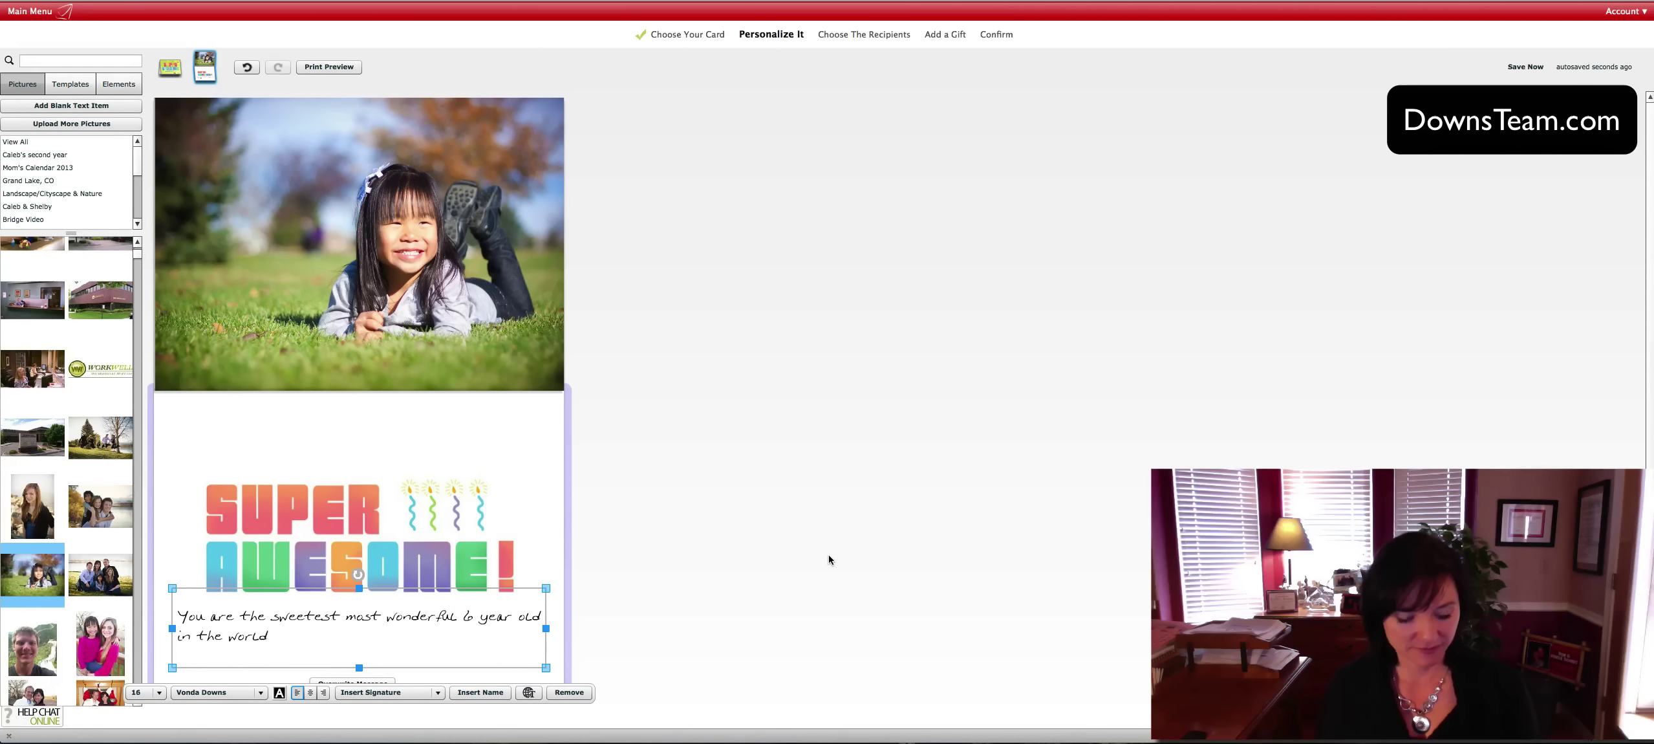
pyautogui.write('!! We L')
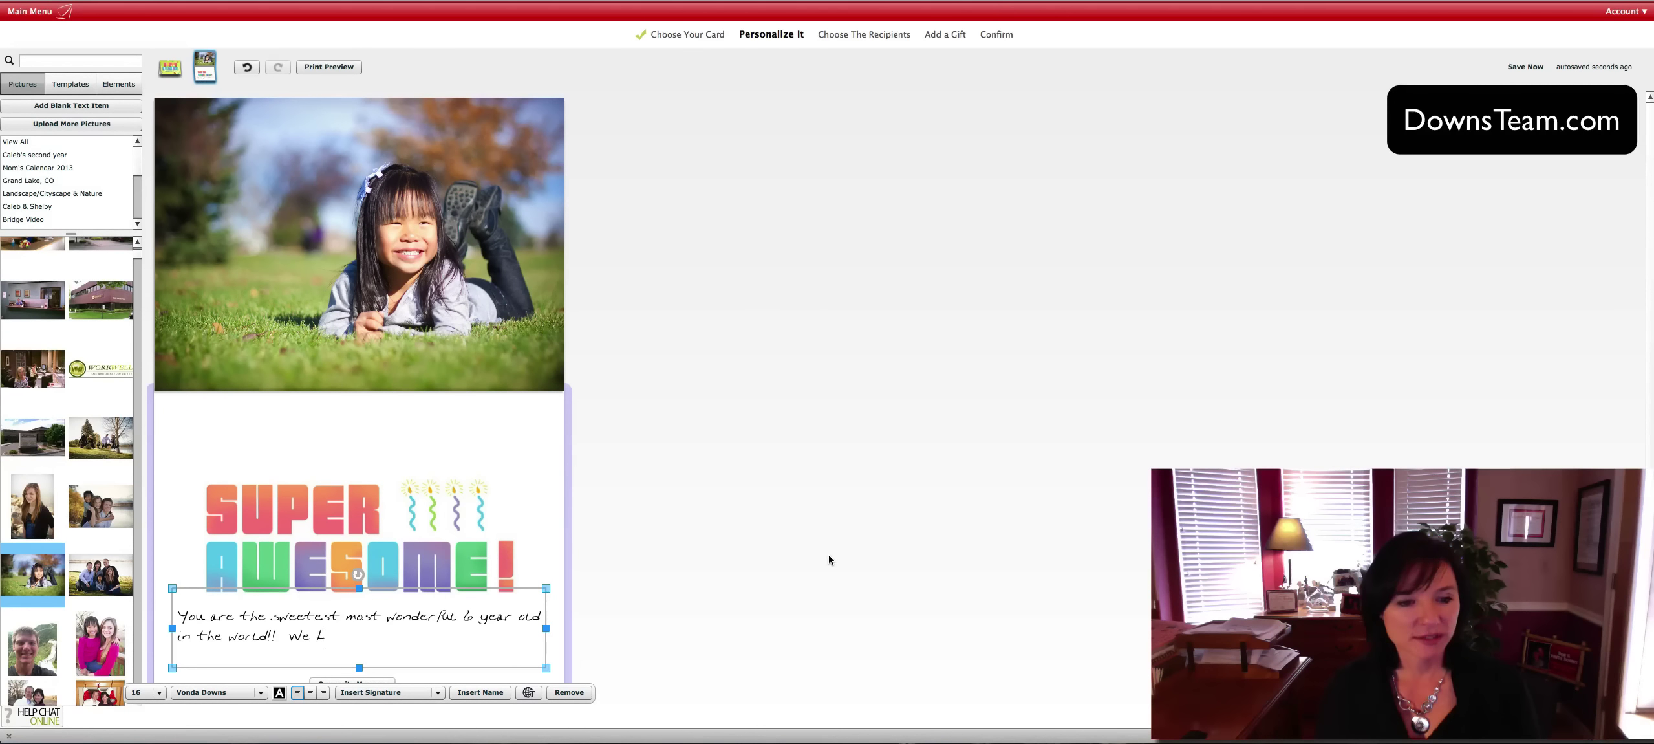
pyautogui.write('ove you!')
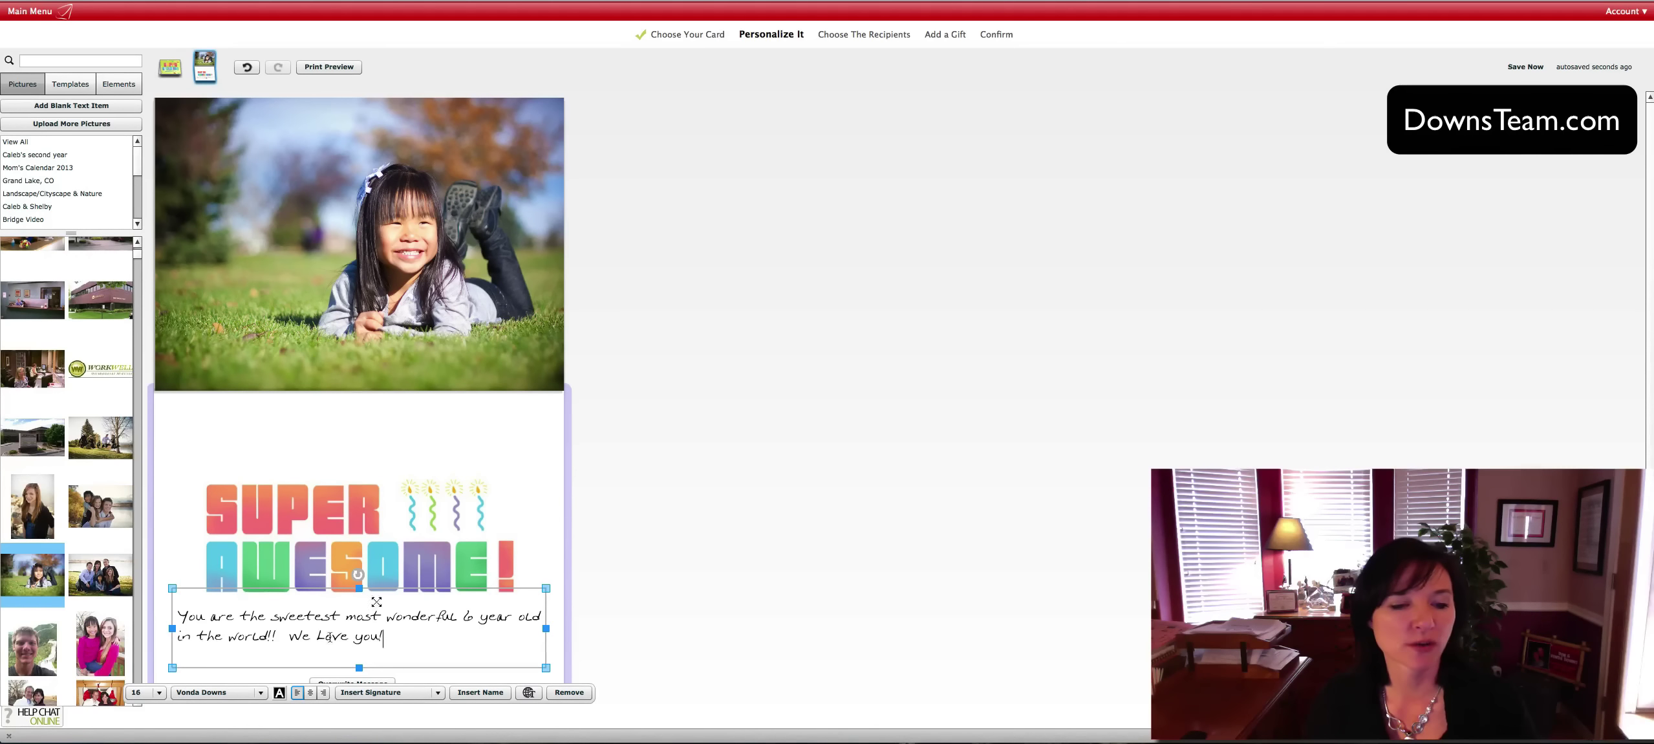
pyautogui.click(260, 692)
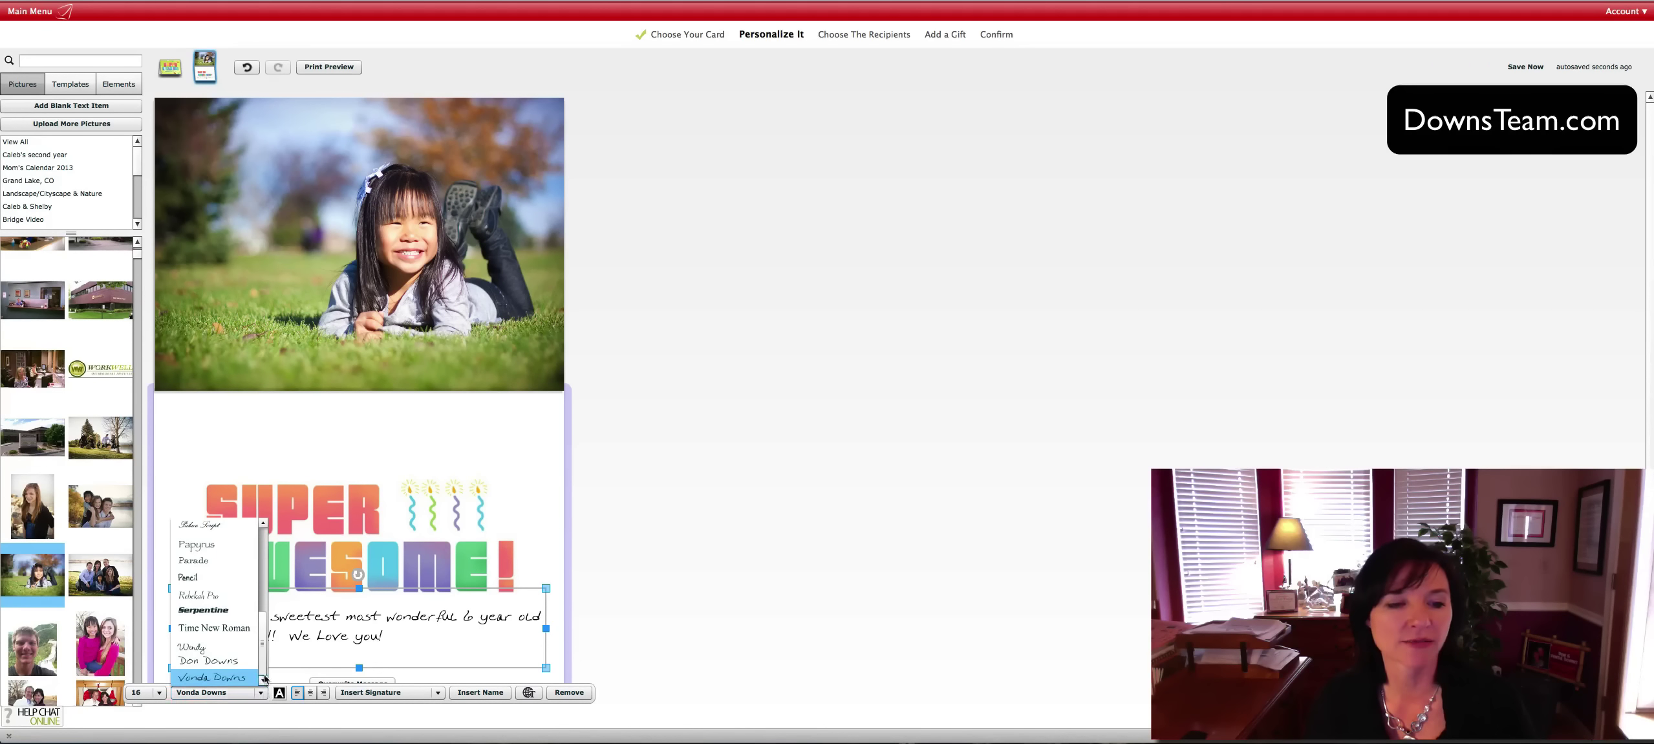
pyautogui.moveTo(261, 640); pyautogui.dragTo(271, 512)
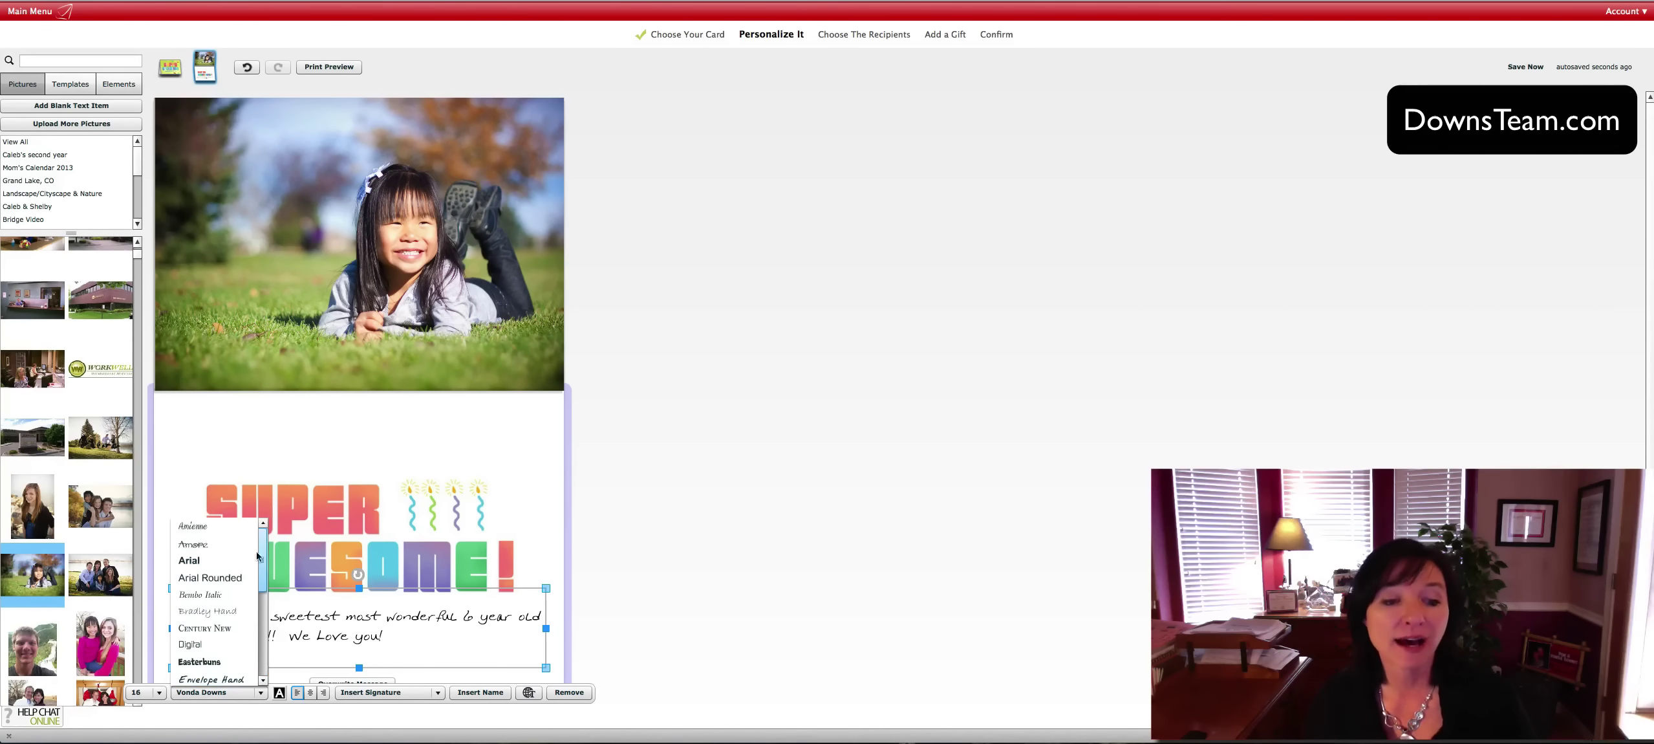
pyautogui.moveTo(257, 556); pyautogui.dragTo(250, 662)
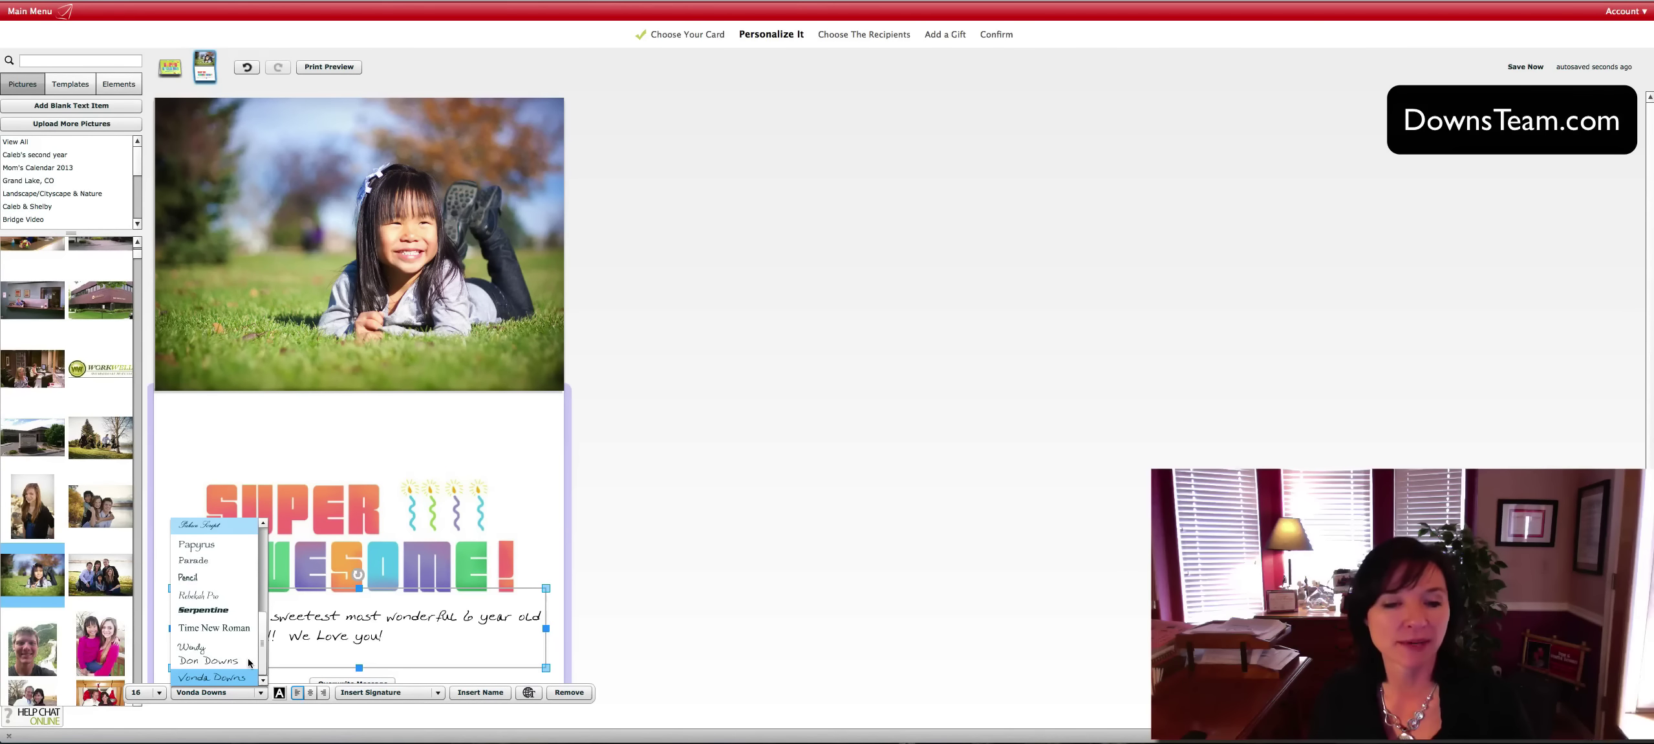
pyautogui.click(424, 647)
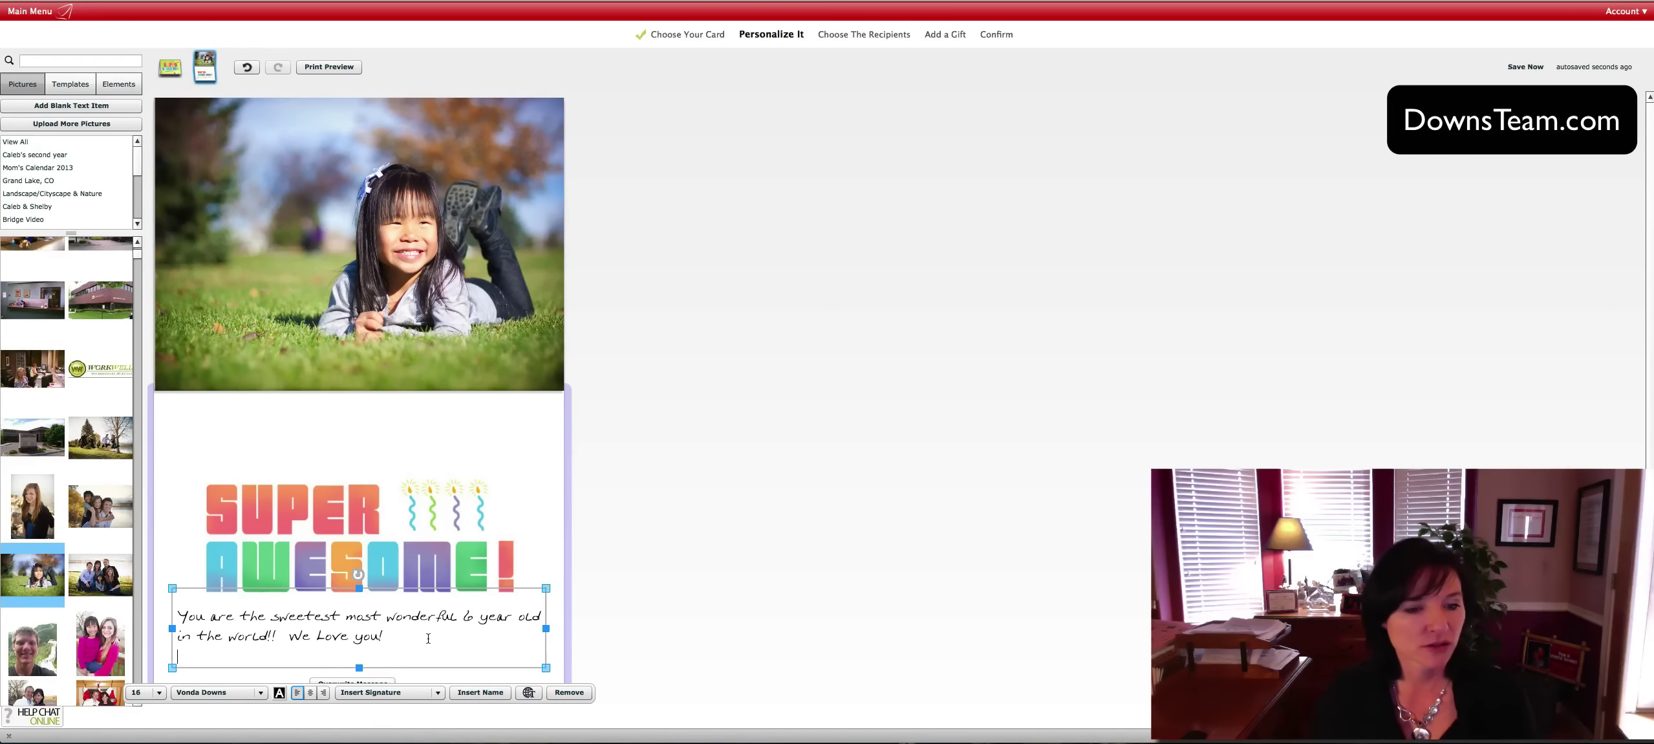
# Centre the text, insert the senders' saved signature below the message and enlarge it
pyautogui.click(312, 695)
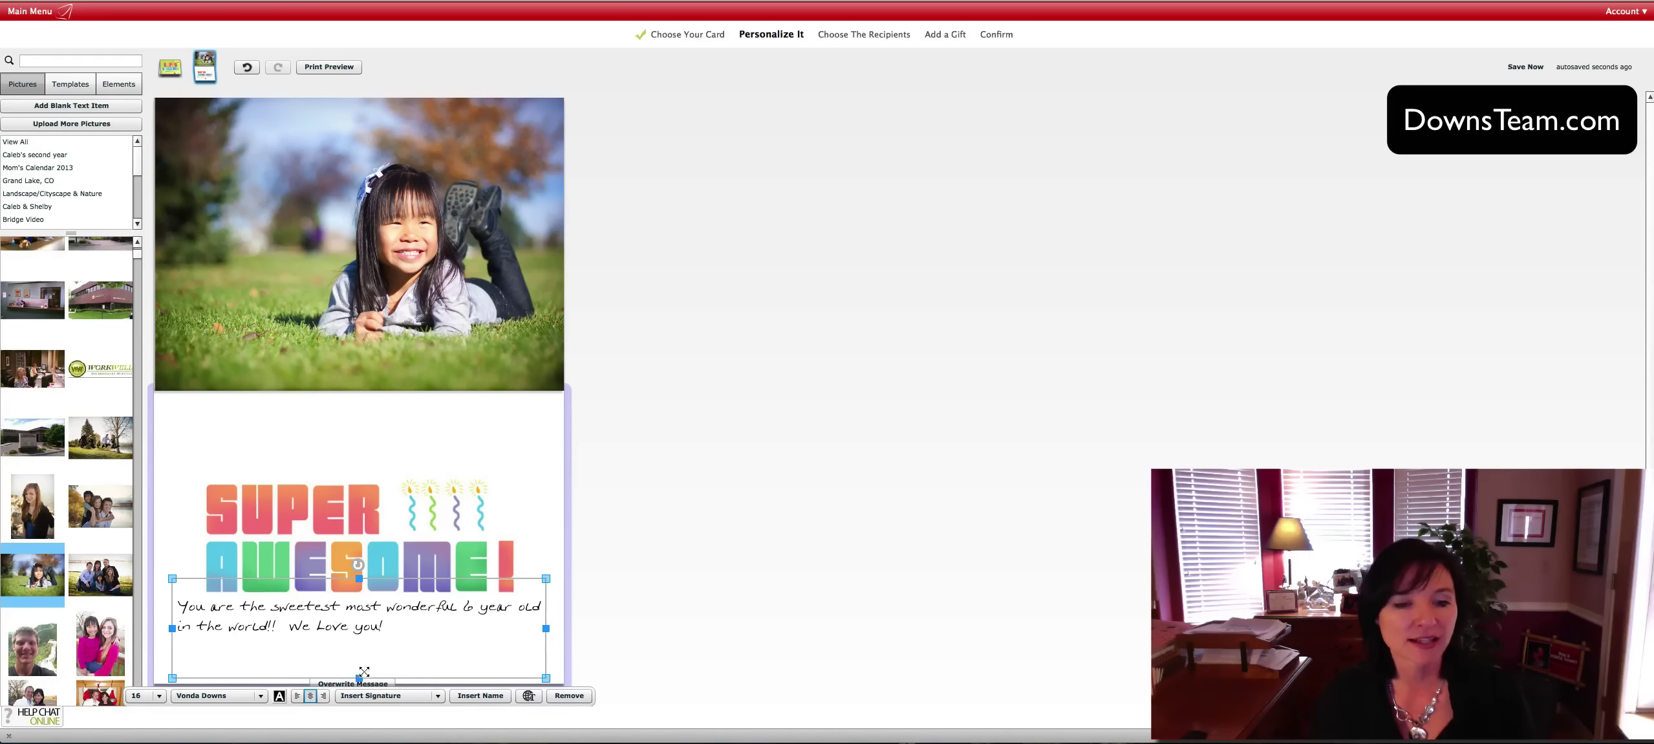
pyautogui.click(382, 695)
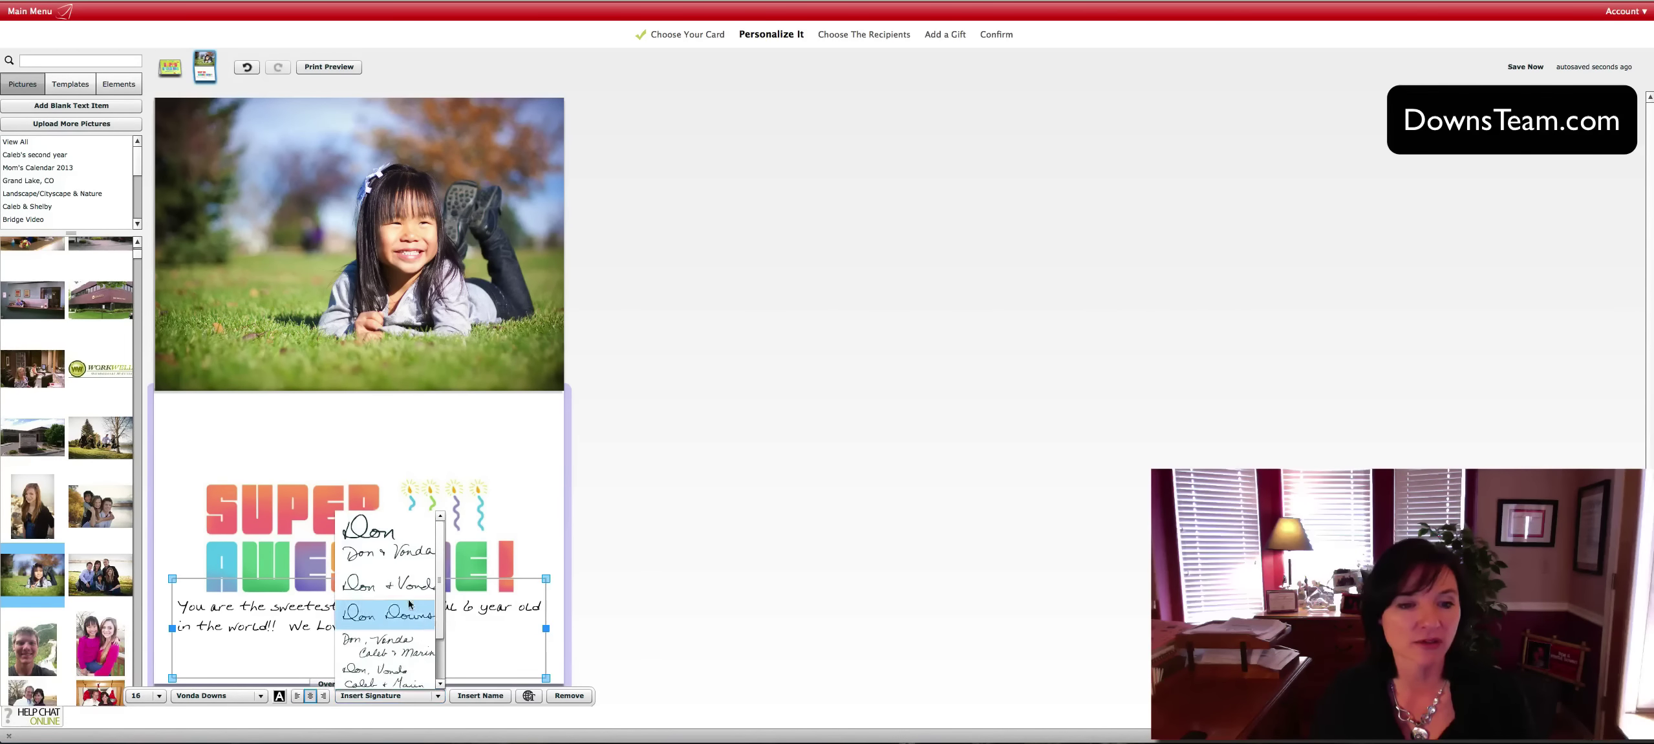
pyautogui.click(384, 557)
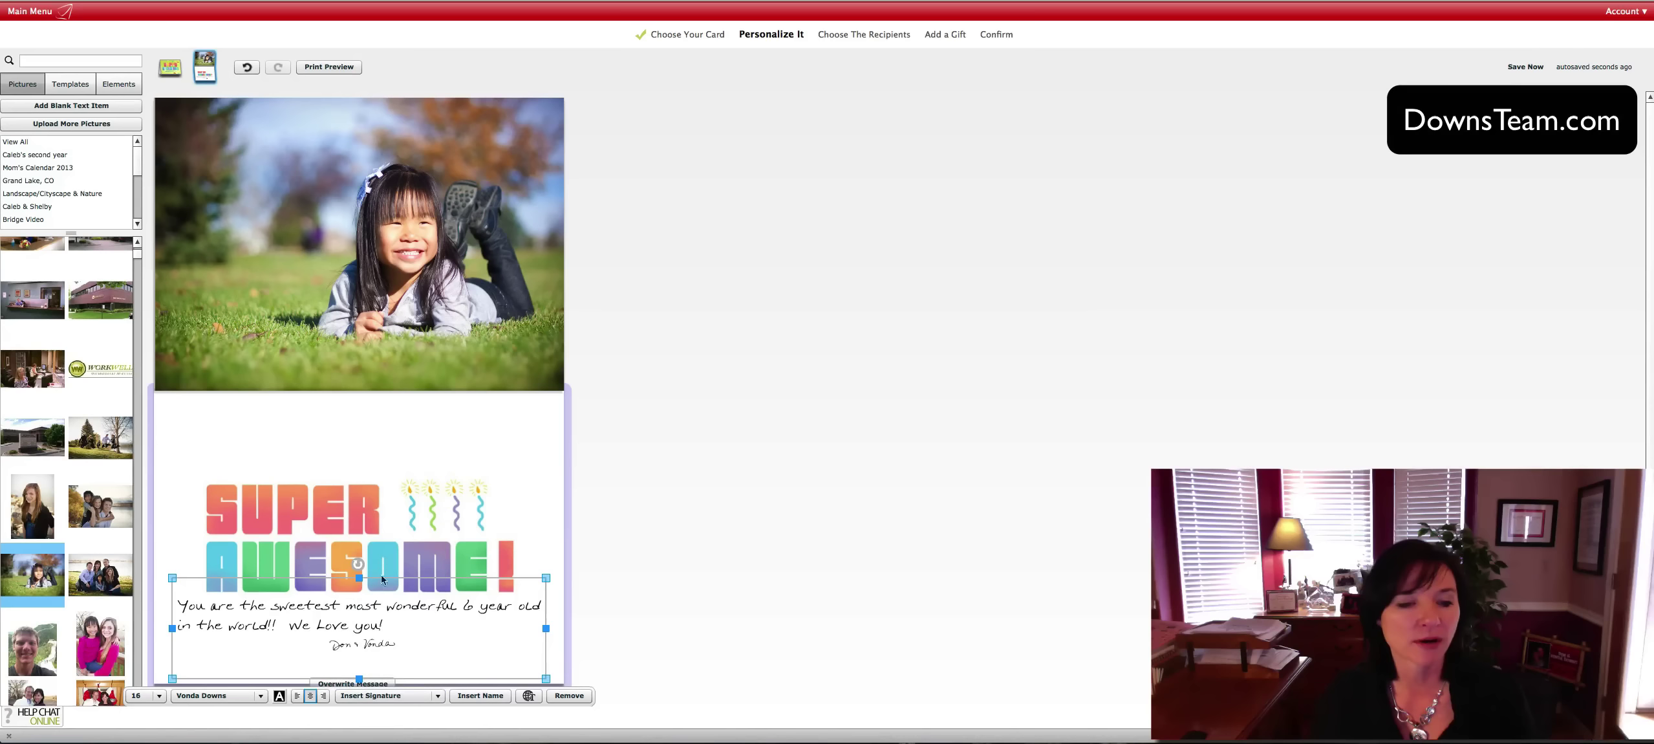
pyautogui.moveTo(400, 642); pyautogui.dragTo(327, 646)
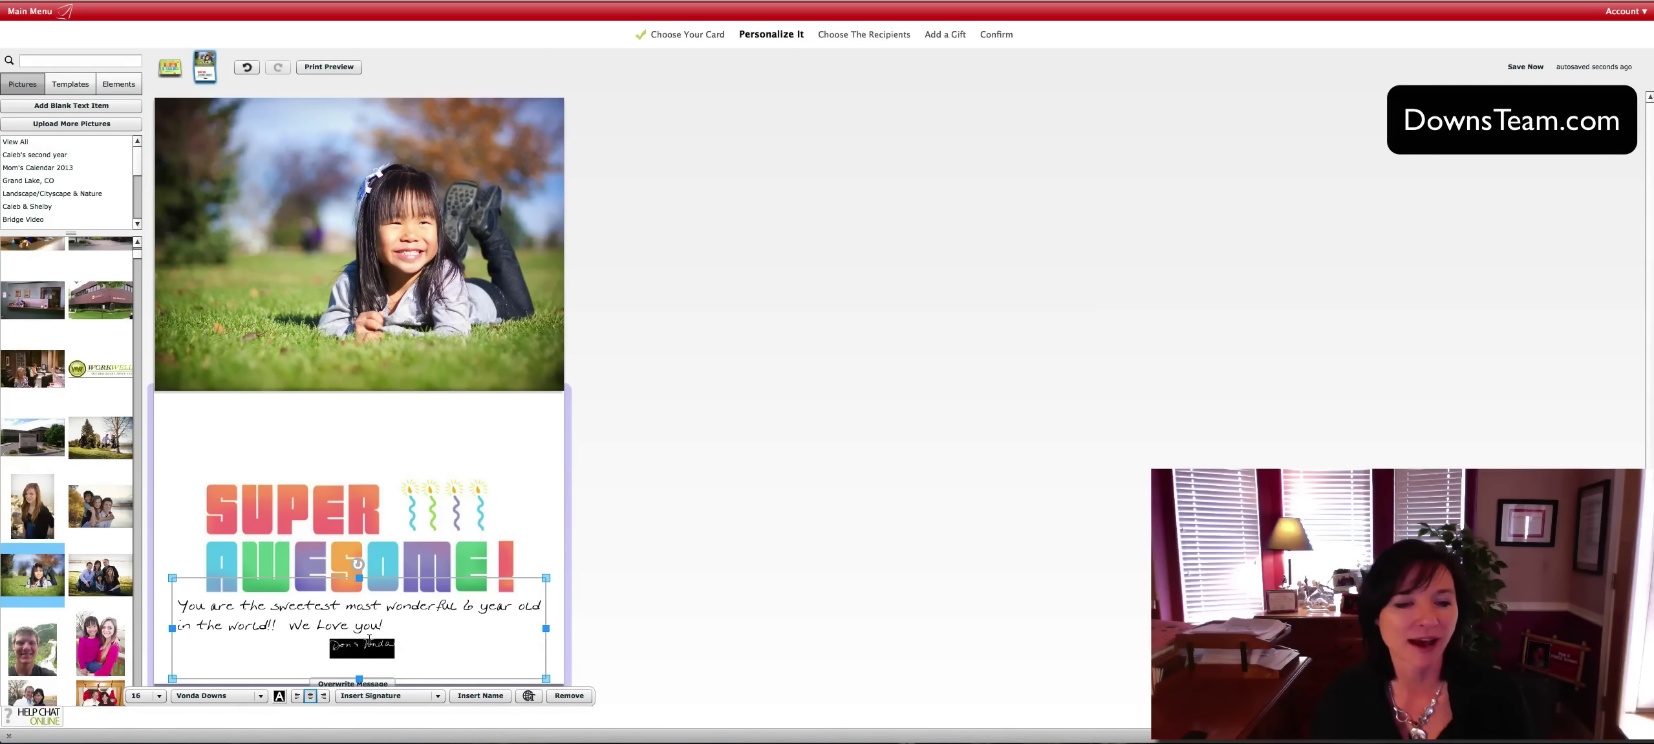
pyautogui.click(152, 695)
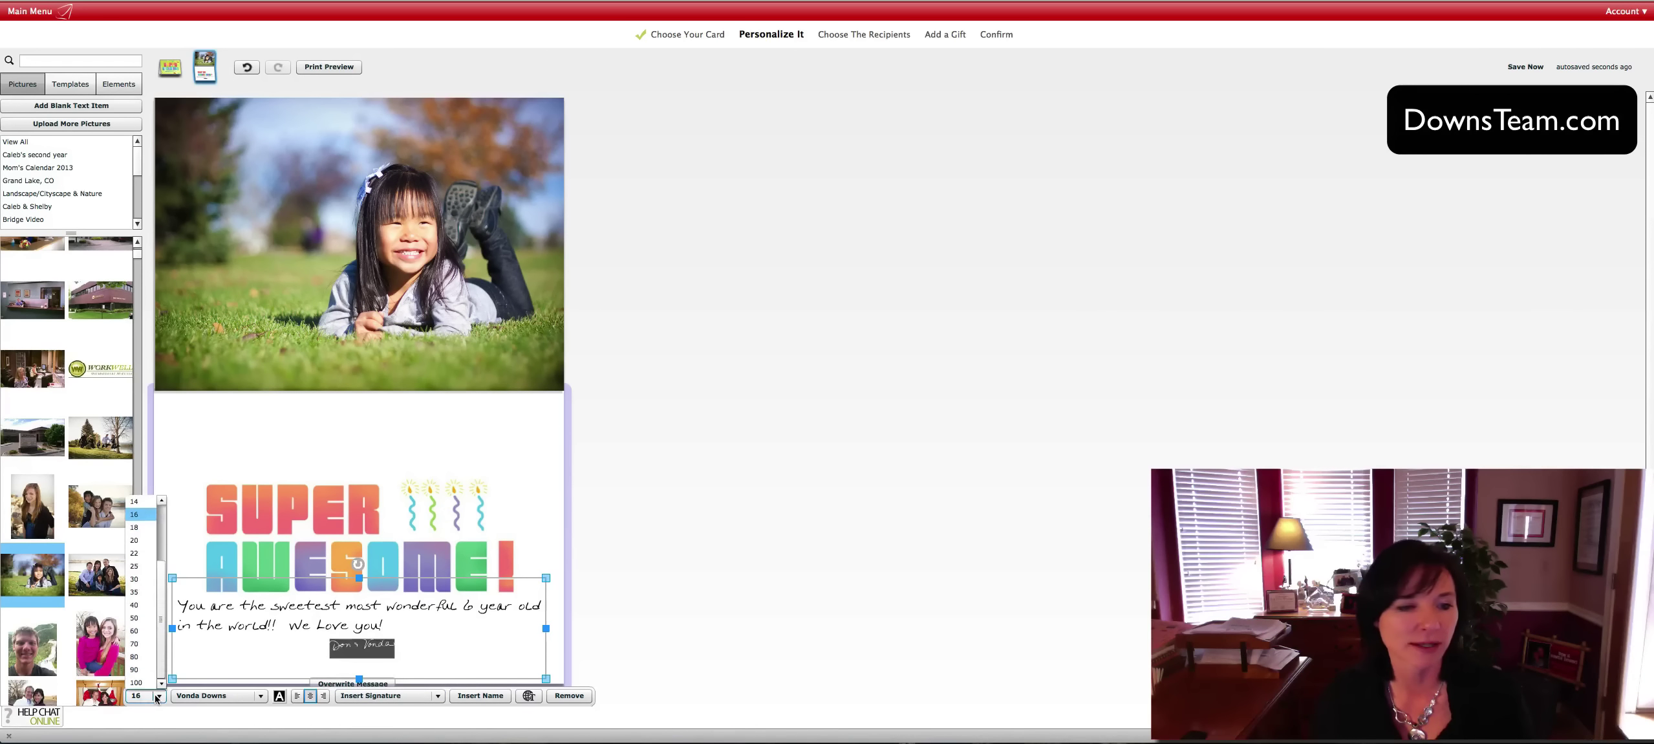
pyautogui.click(137, 565)
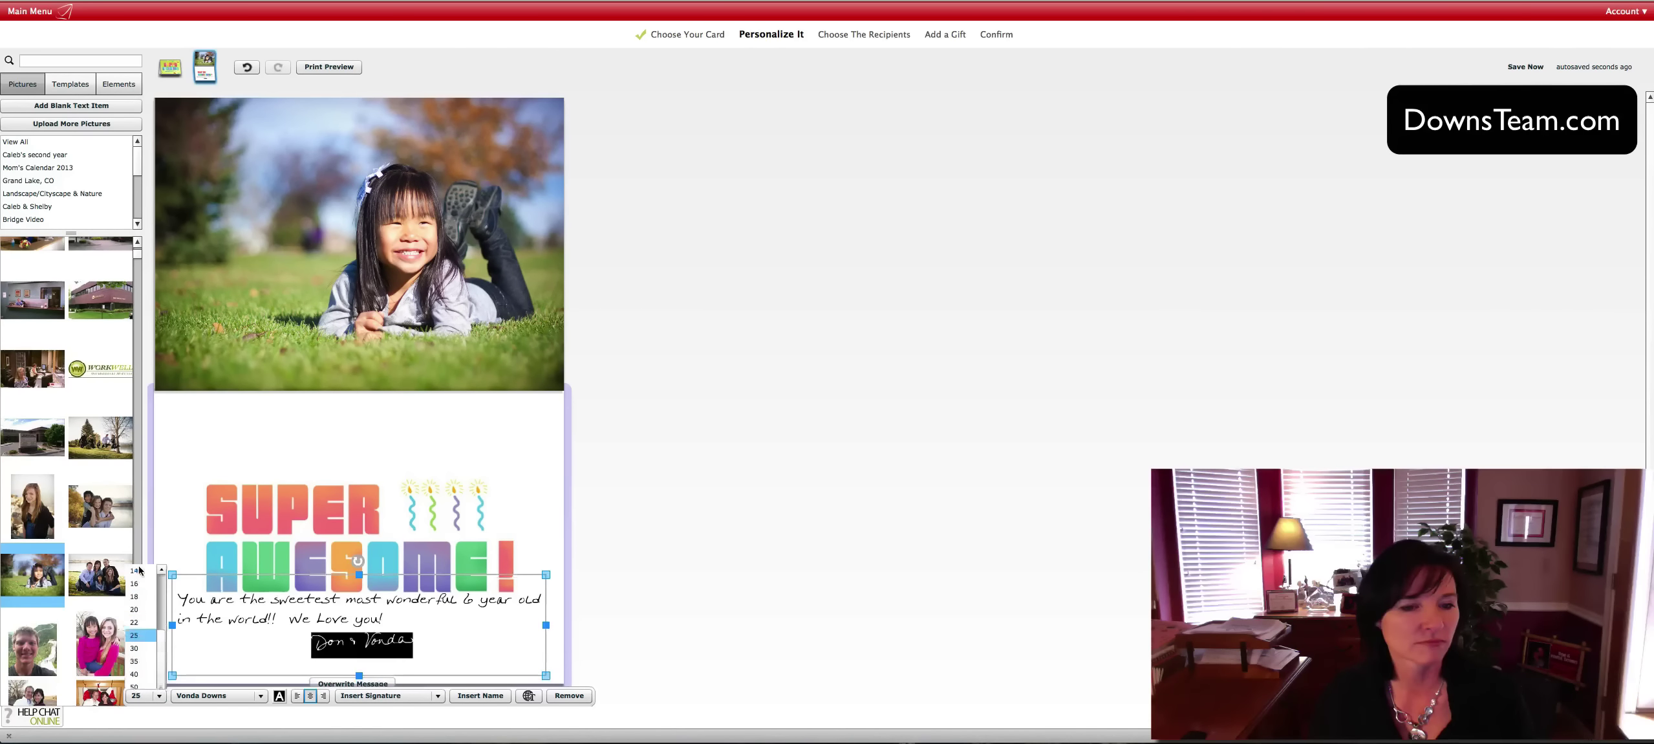
# Finish the message, then fill the send-to address from the contact found by first name
pyautogui.click(963, 586)
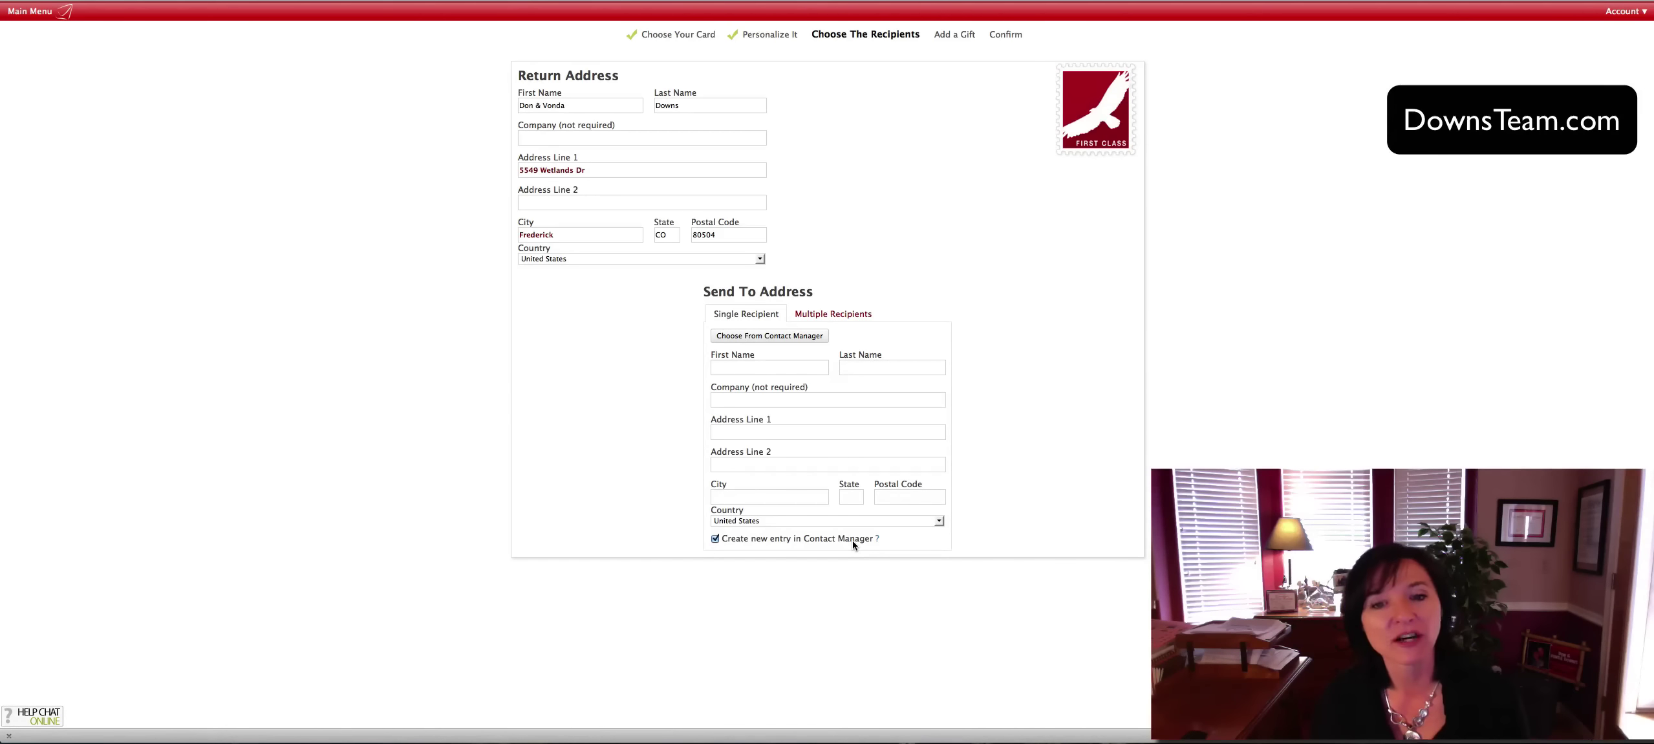
pyautogui.click(737, 338)
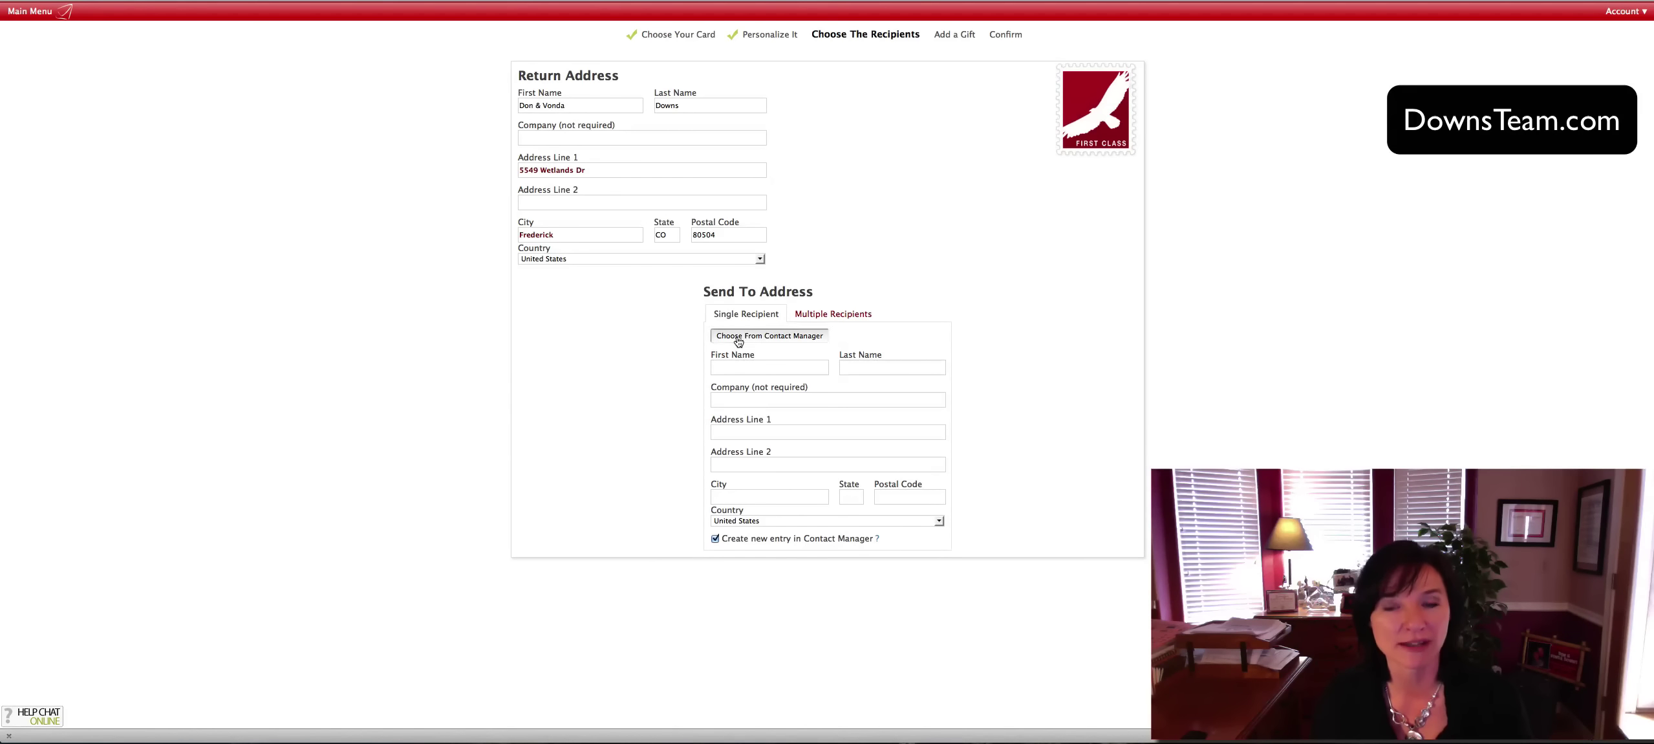
pyautogui.click(784, 64)
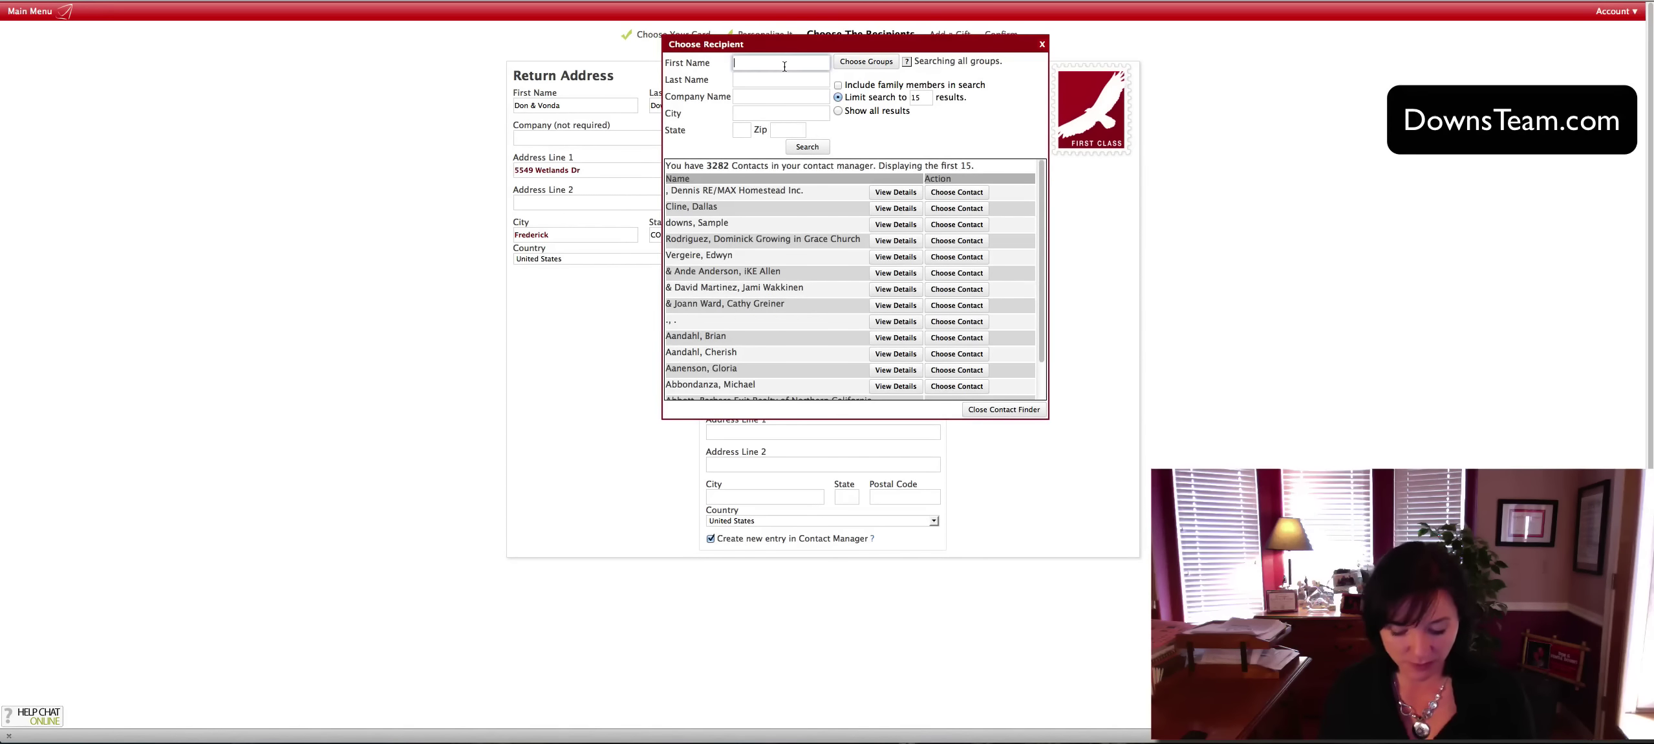
pyautogui.write('Linz')
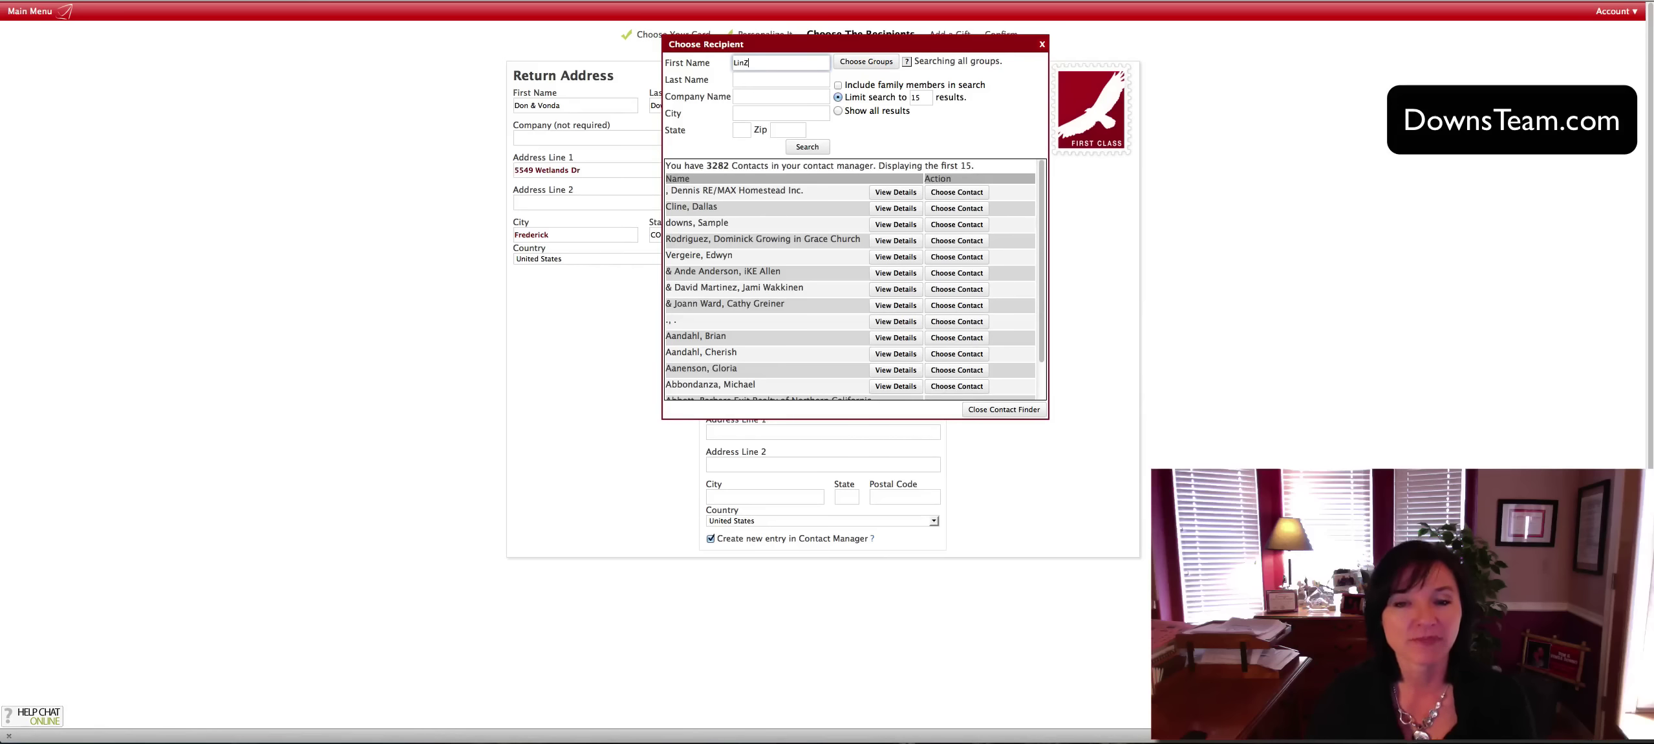
pyautogui.click(806, 147)
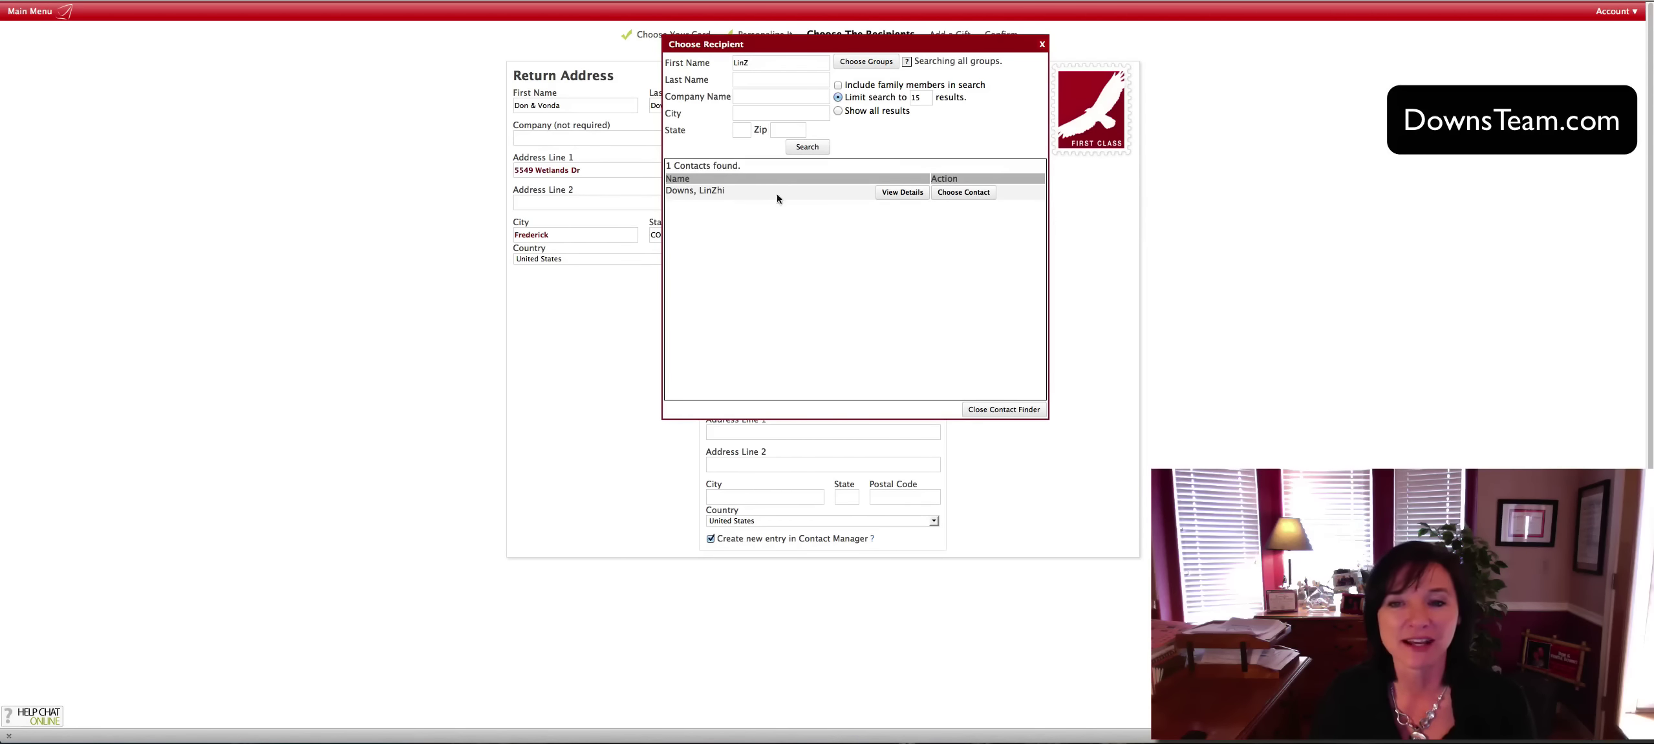
pyautogui.click(963, 192)
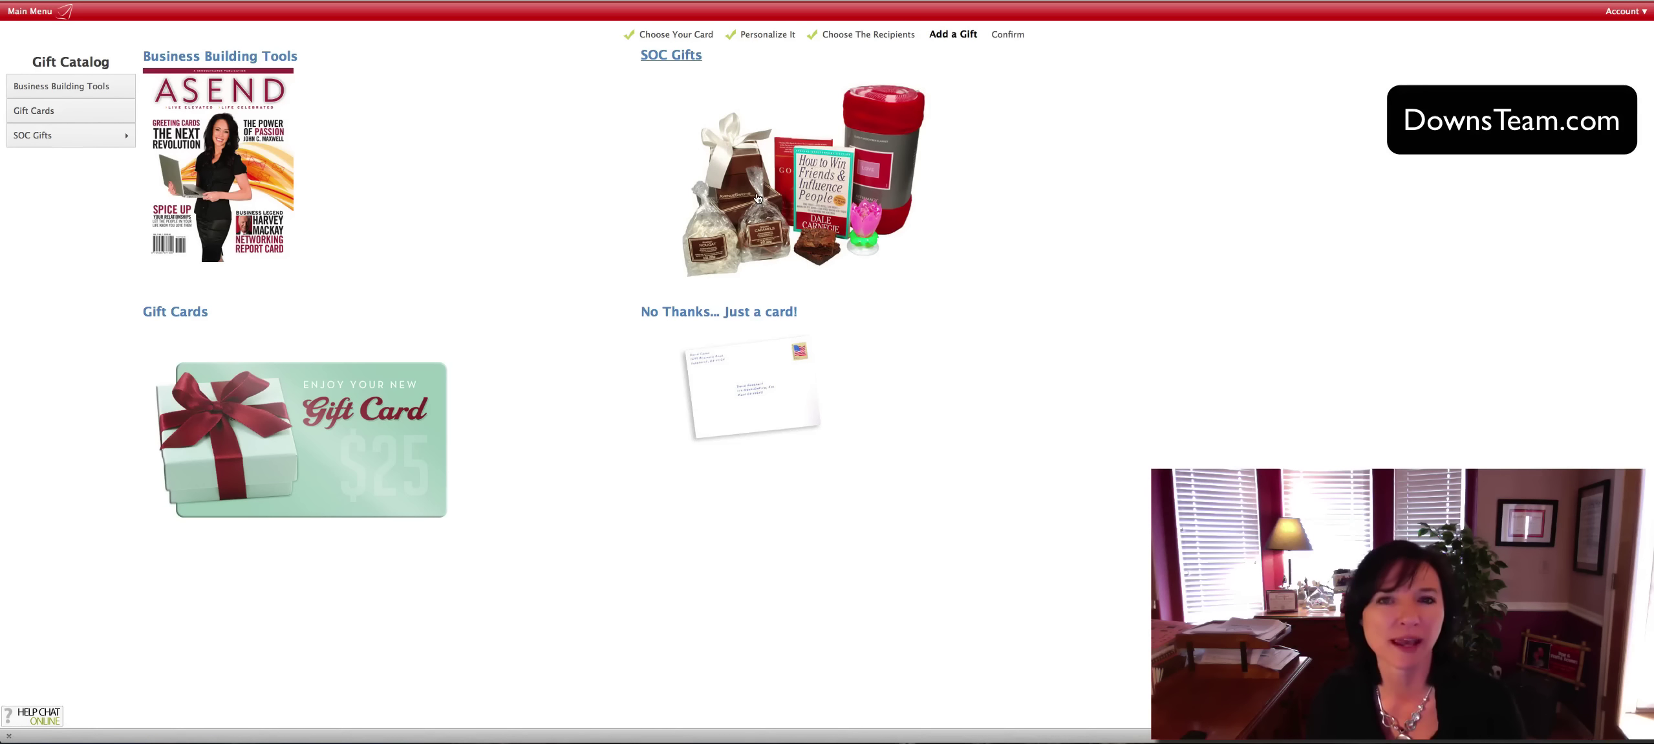
# Browse gift cards and buy the $10 Target gift card to attach
pyautogui.click(243, 404)
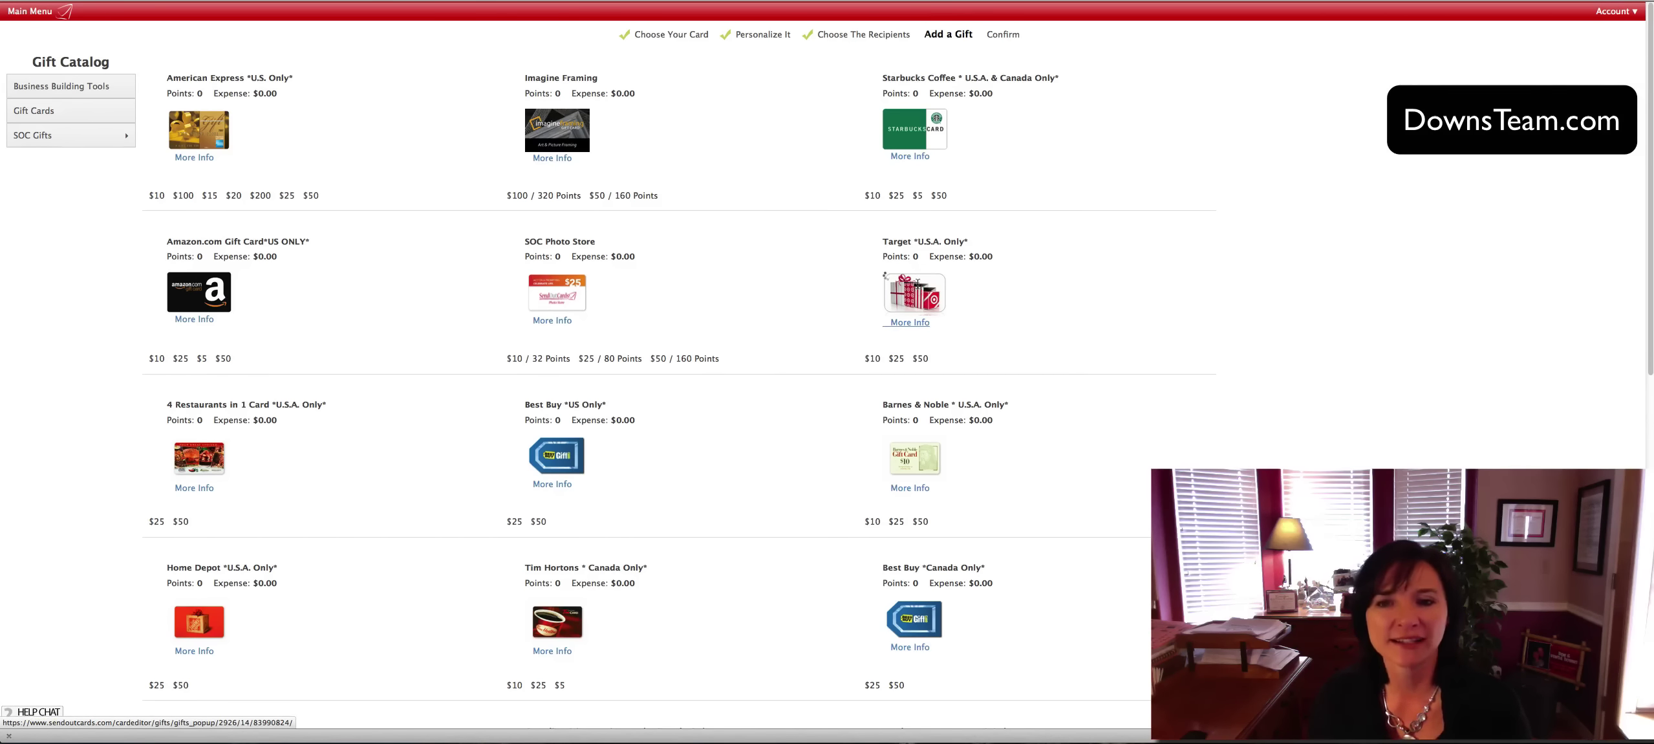
pyautogui.click(919, 289)
pyautogui.click(930, 220)
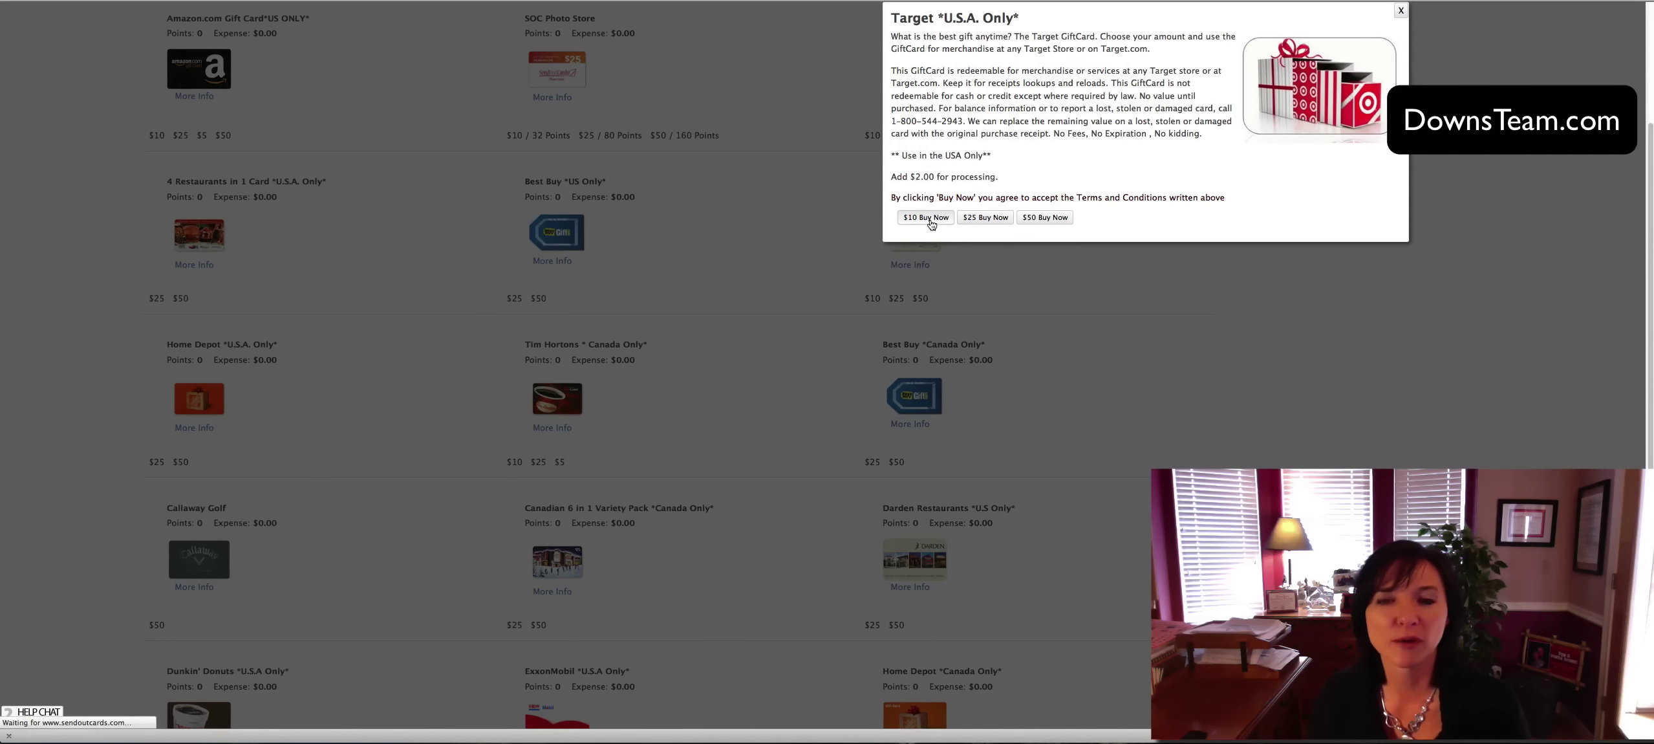